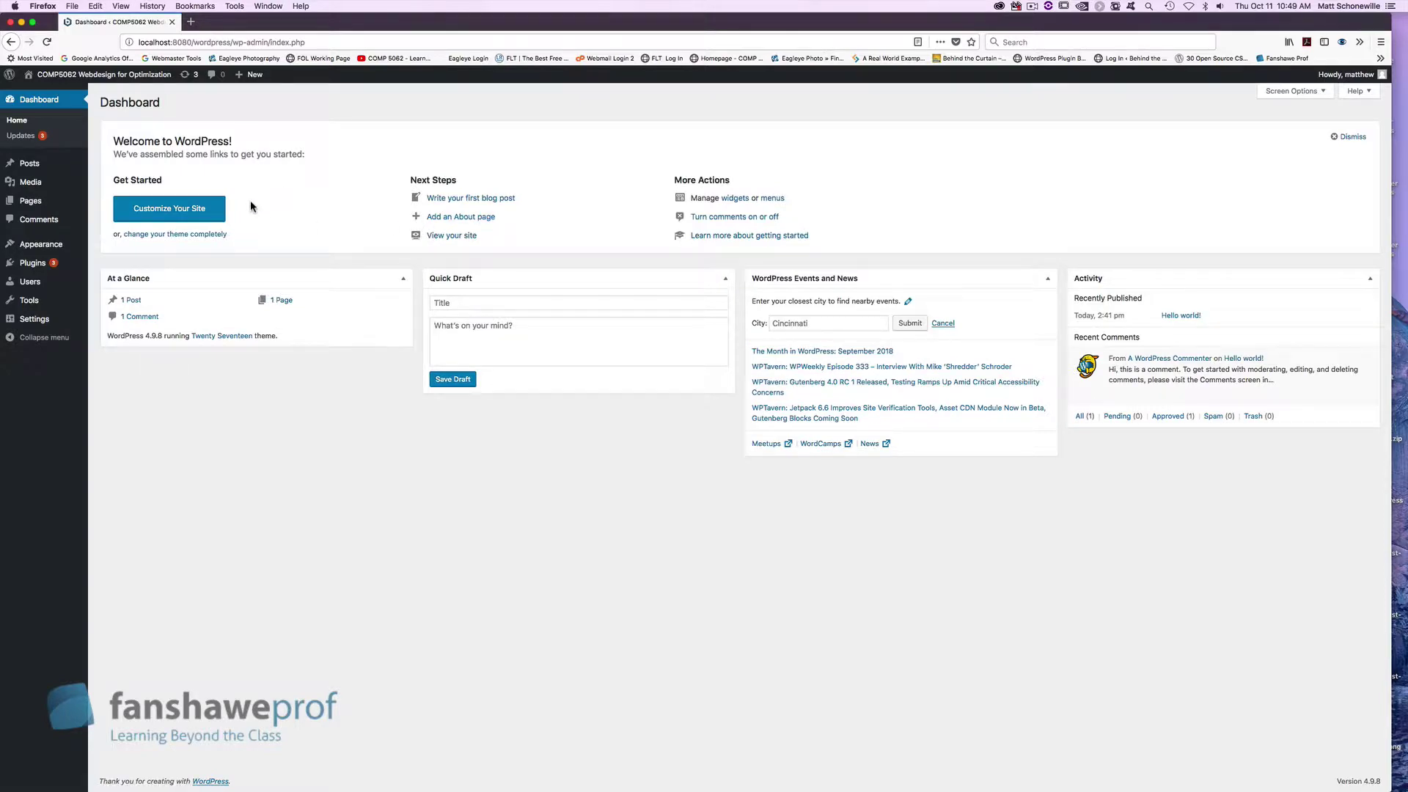
Step: Delete the Akismet Anti-Spam, All In One SEO Pack and Google Analytics for WordPress by MonsterInsights plugins from the installed plugins
click(32, 264)
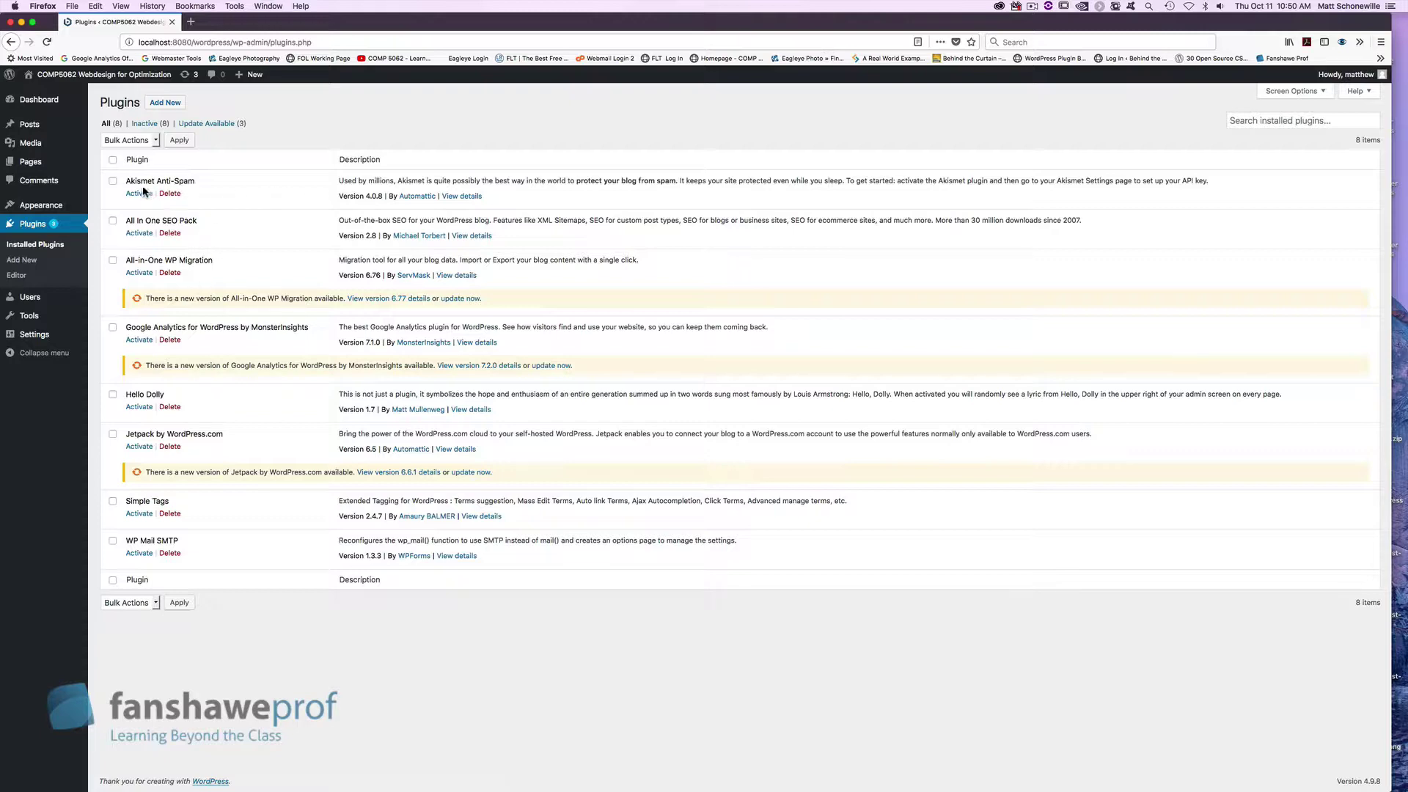
click(170, 193)
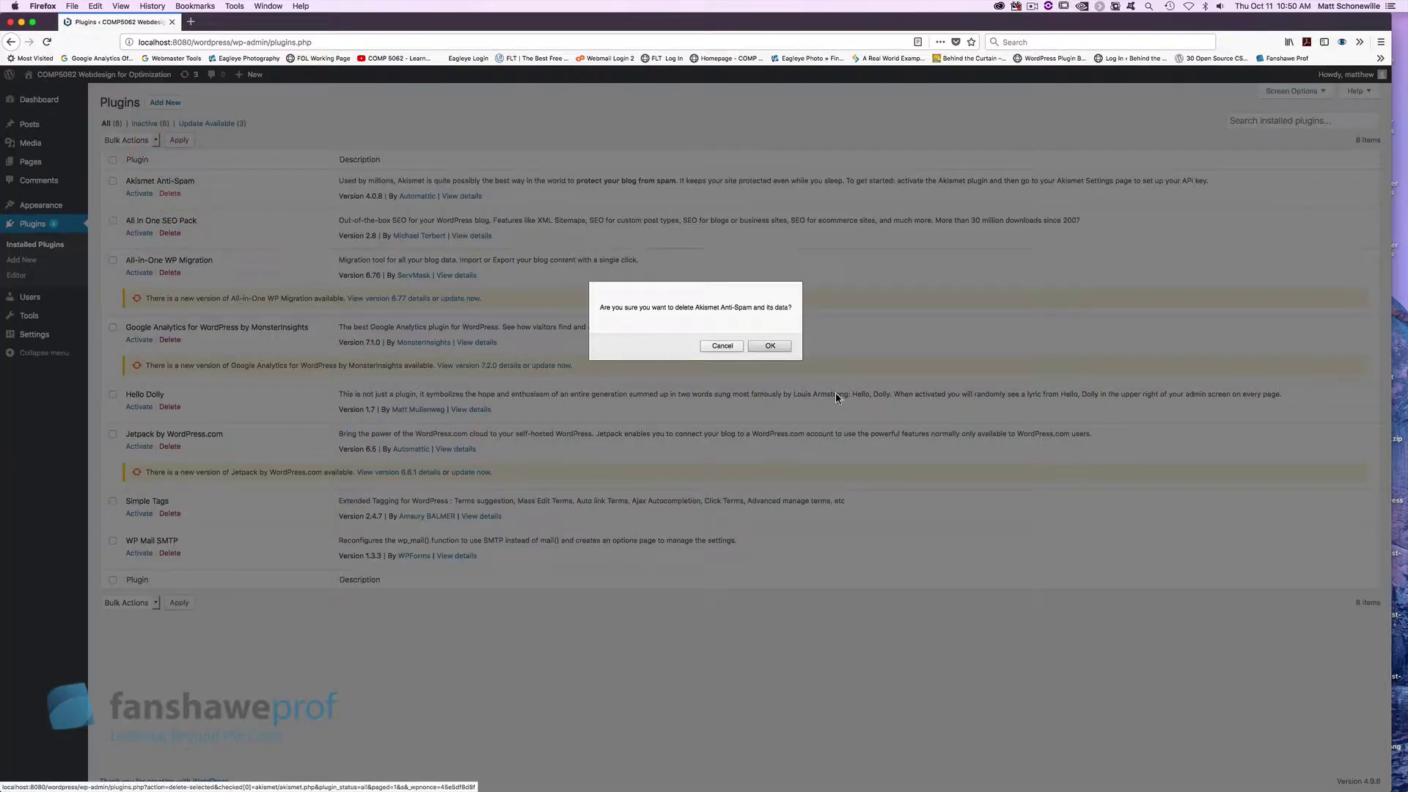
click(770, 345)
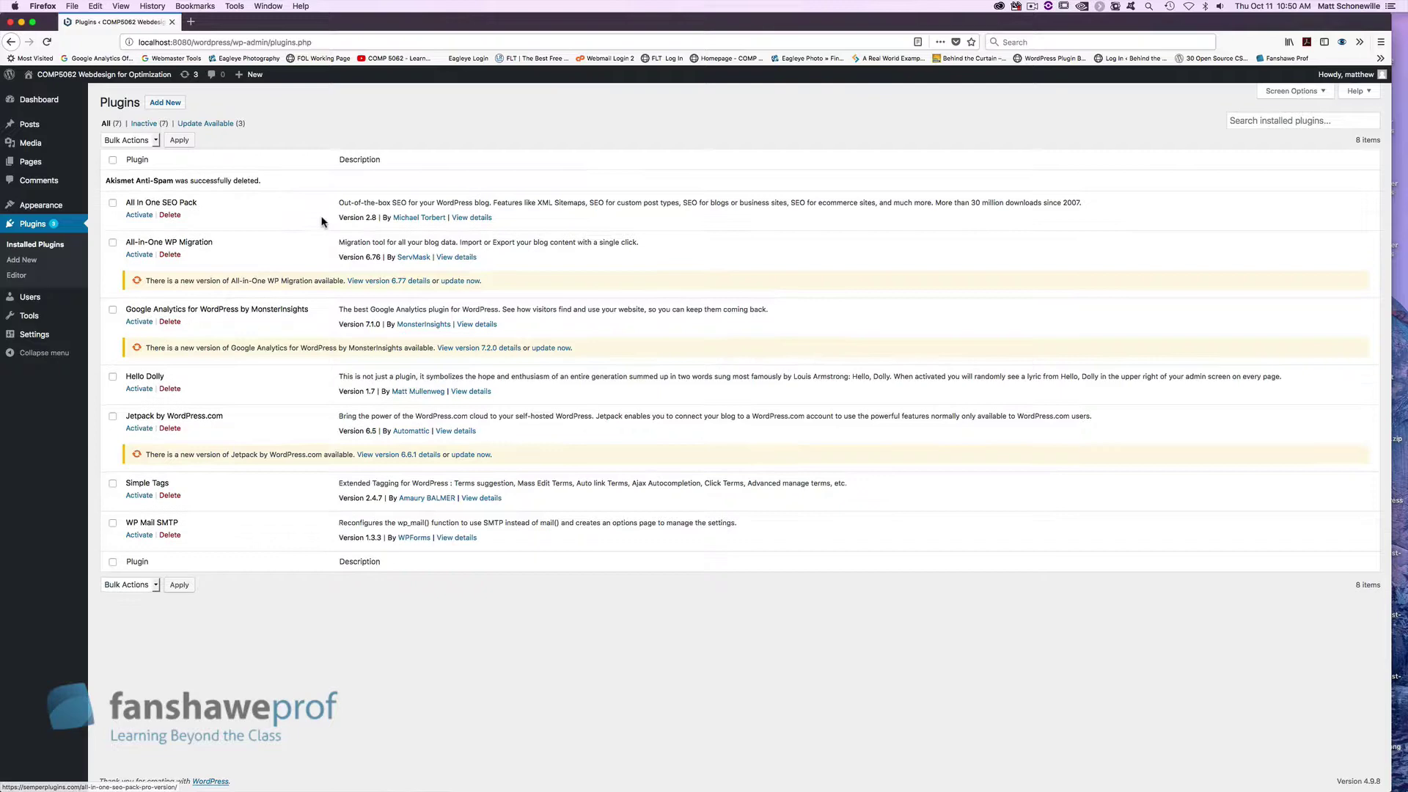
click(169, 215)
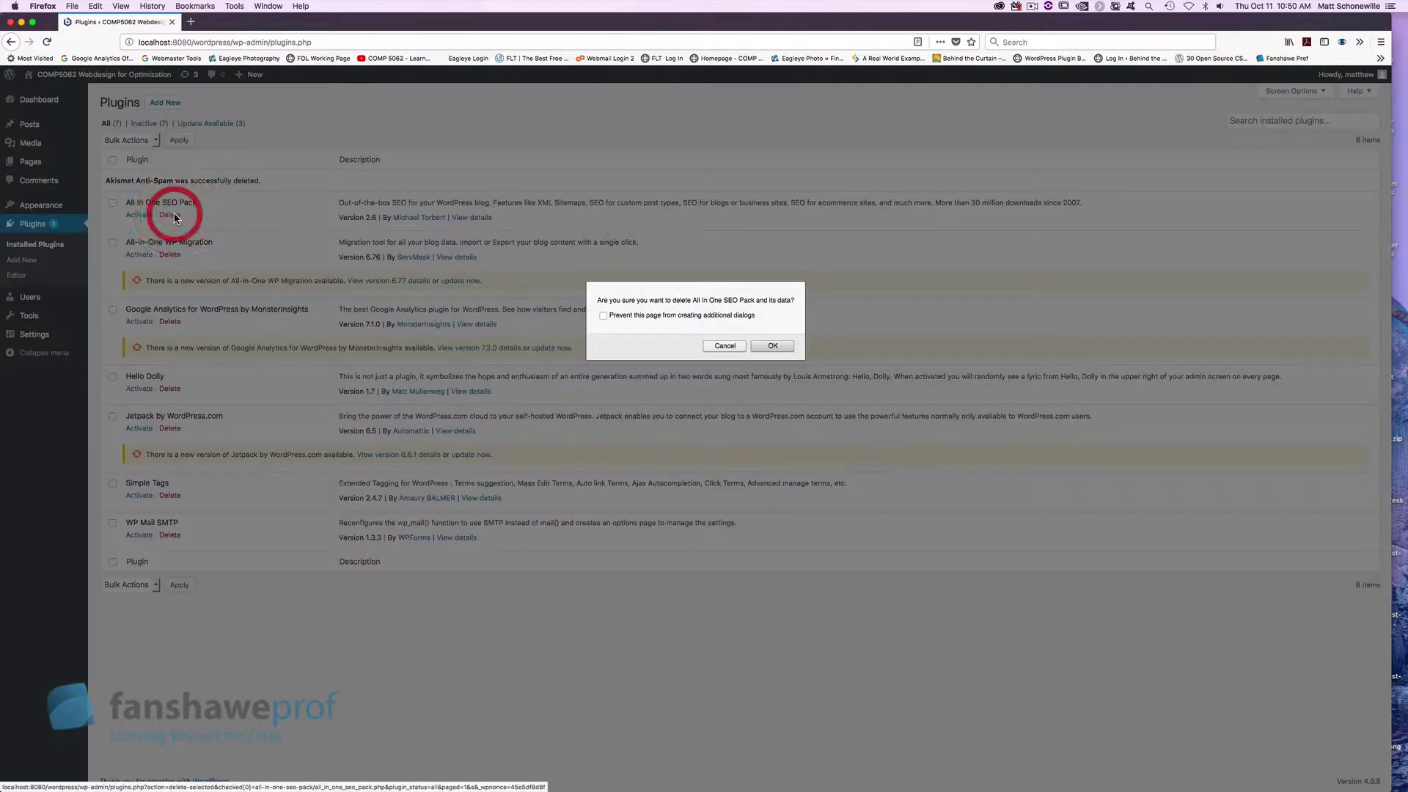
click(774, 347)
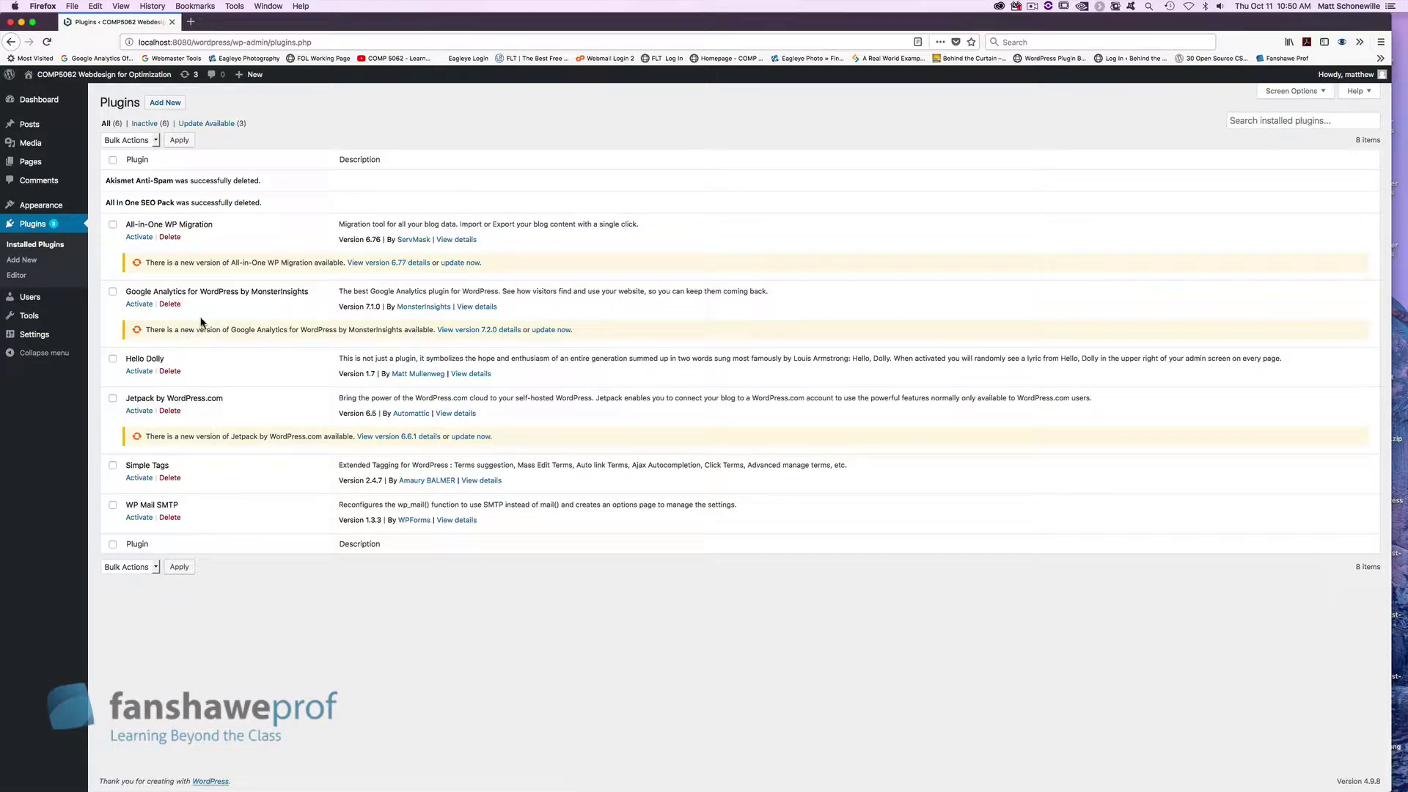
click(169, 303)
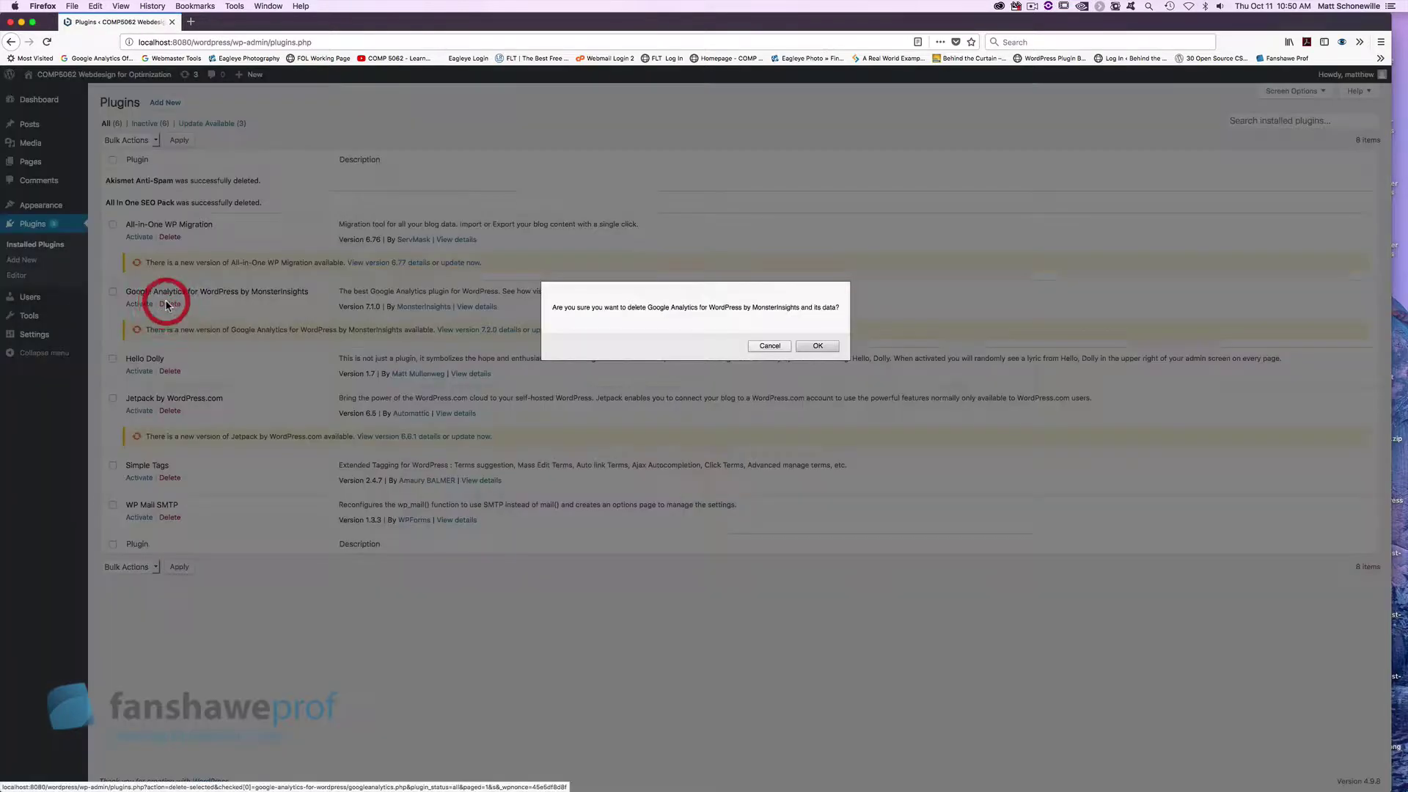
click(816, 346)
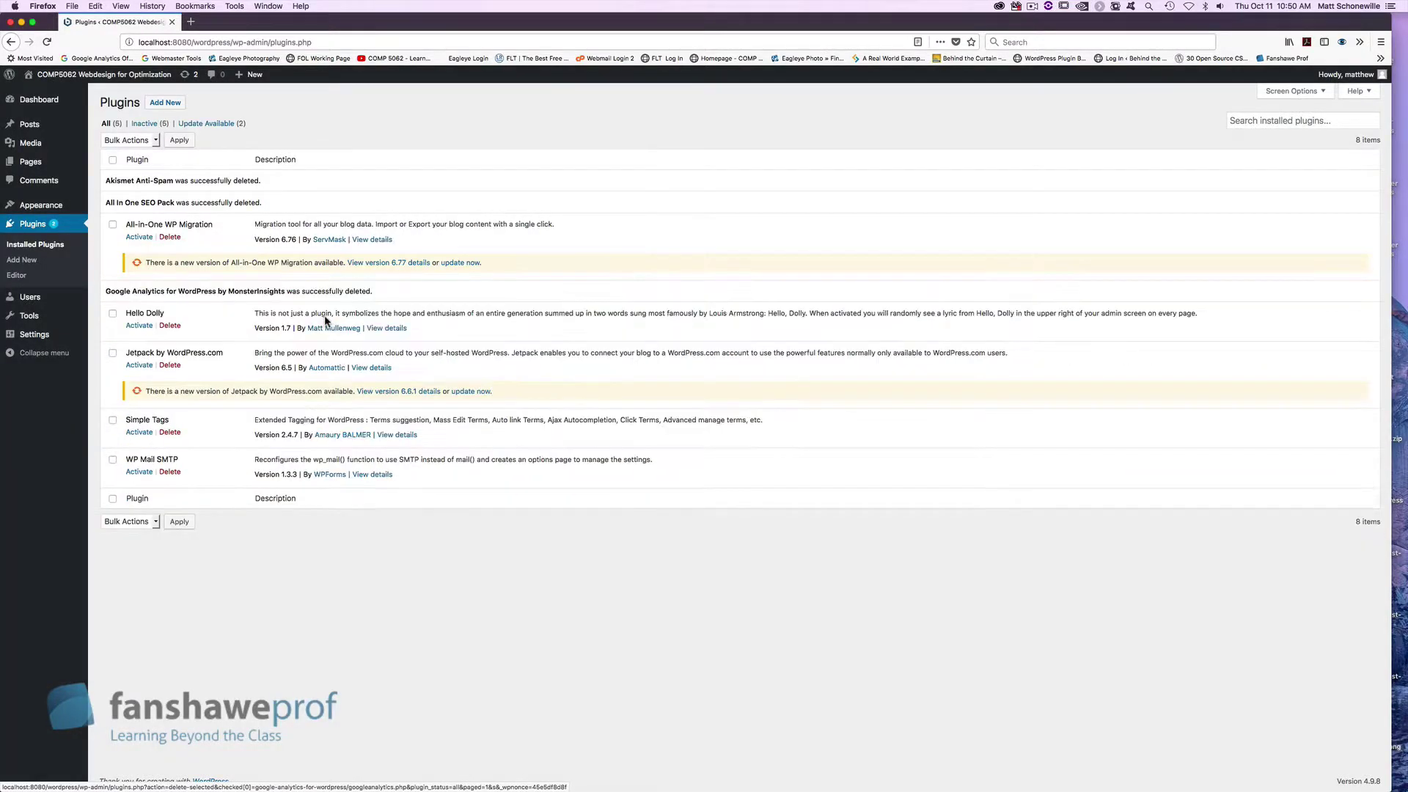
Step: Delete the Hello Dolly, Jetpack, Simple Tags and WP Mail SMTP plugins and reload the installed plugins list
click(169, 325)
click(757, 345)
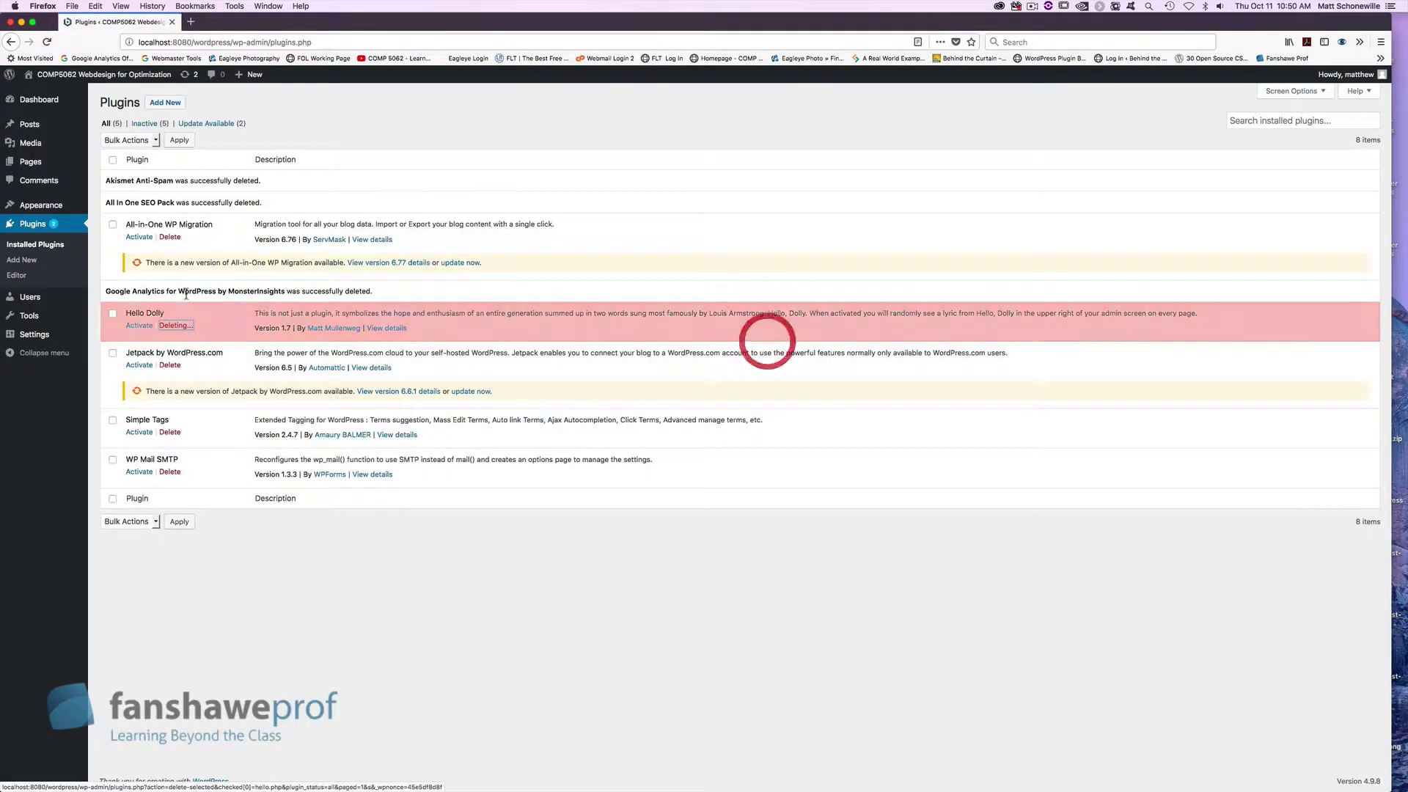
click(172, 348)
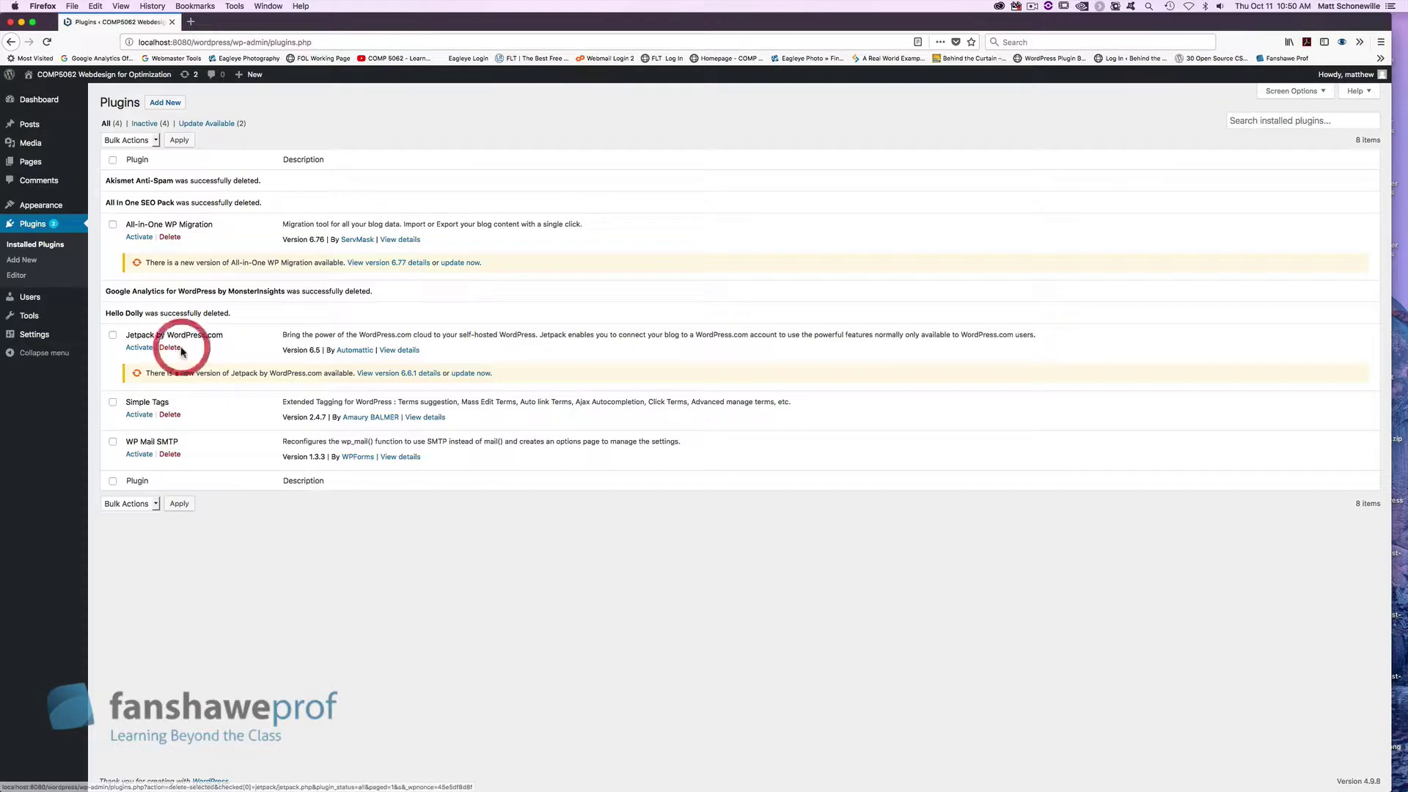
click(791, 350)
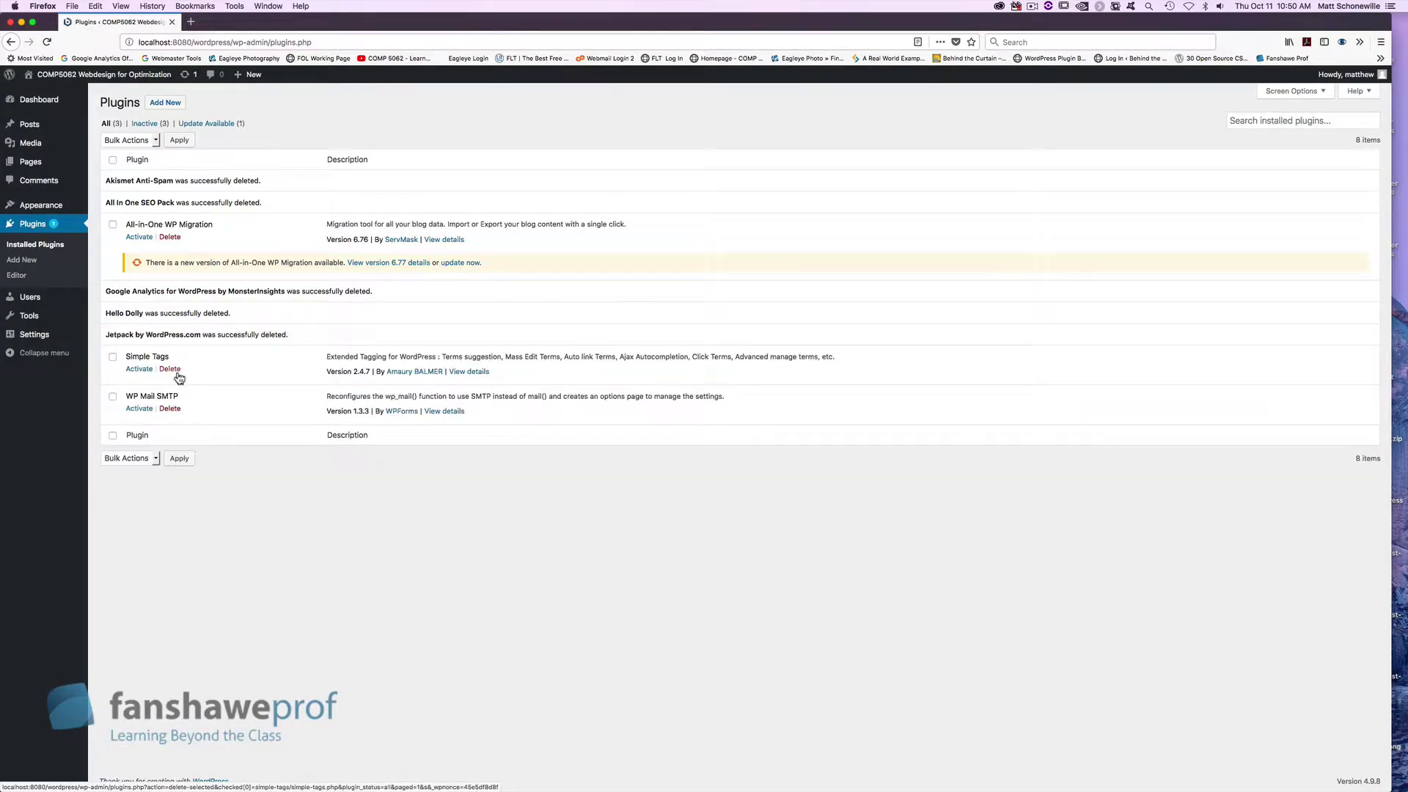
click(171, 368)
click(768, 345)
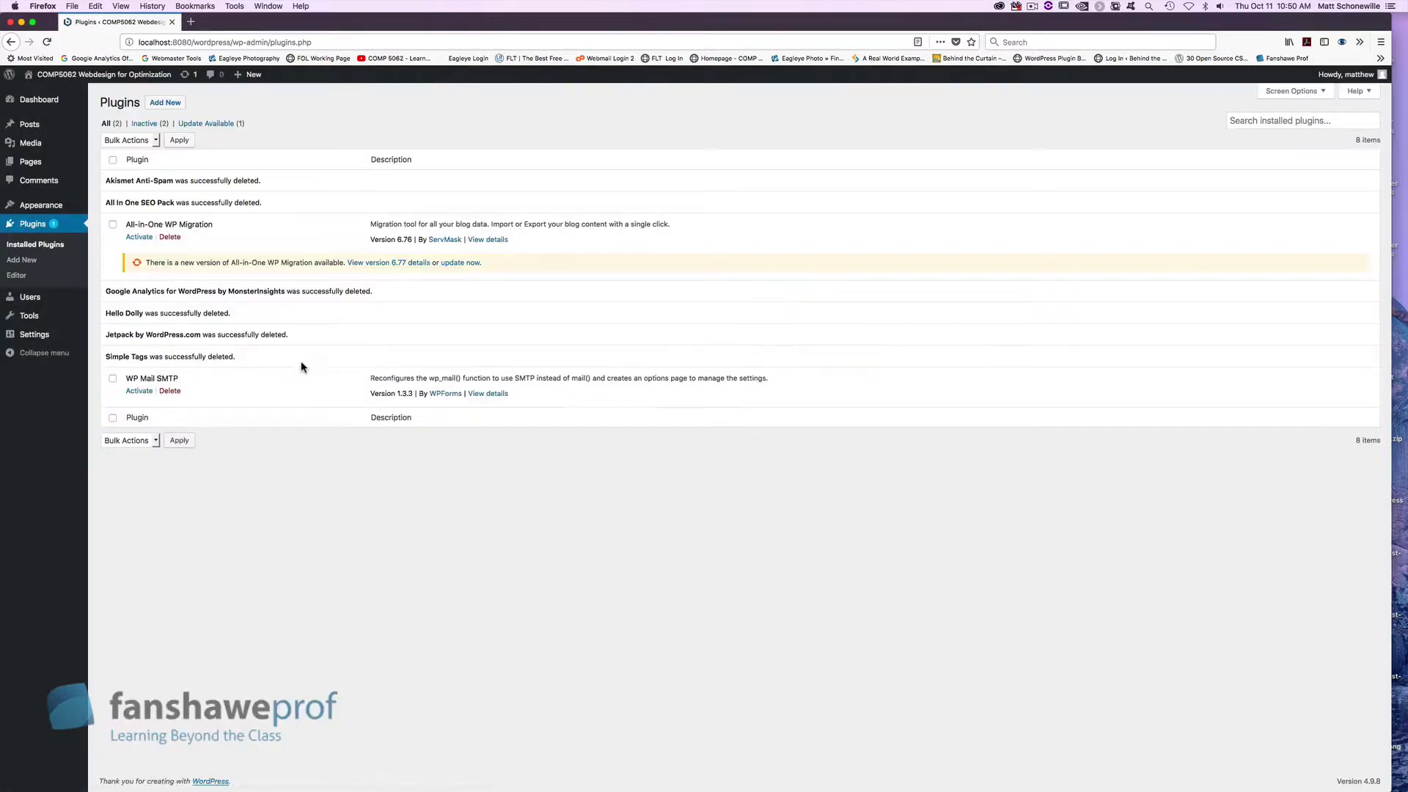
click(170, 391)
click(755, 344)
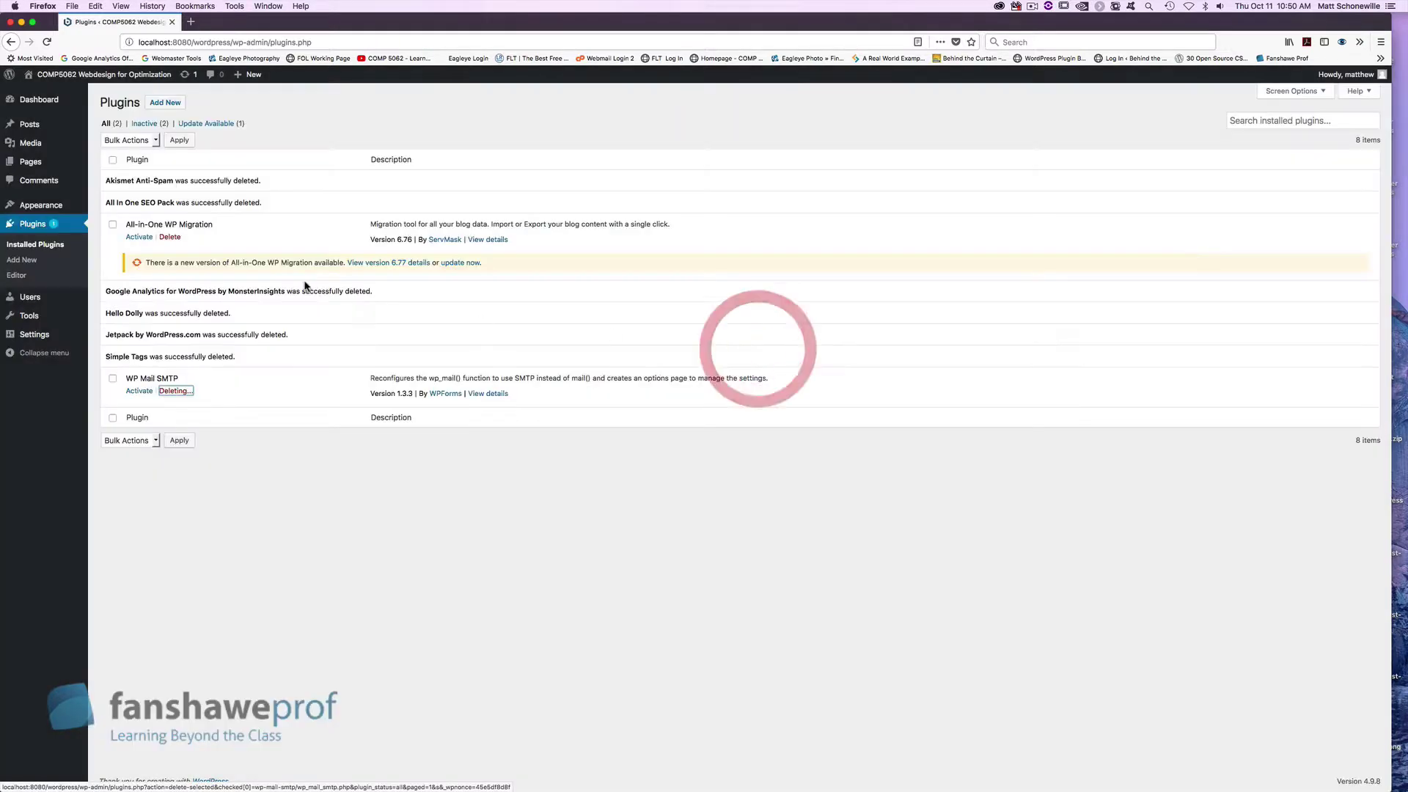
click(46, 42)
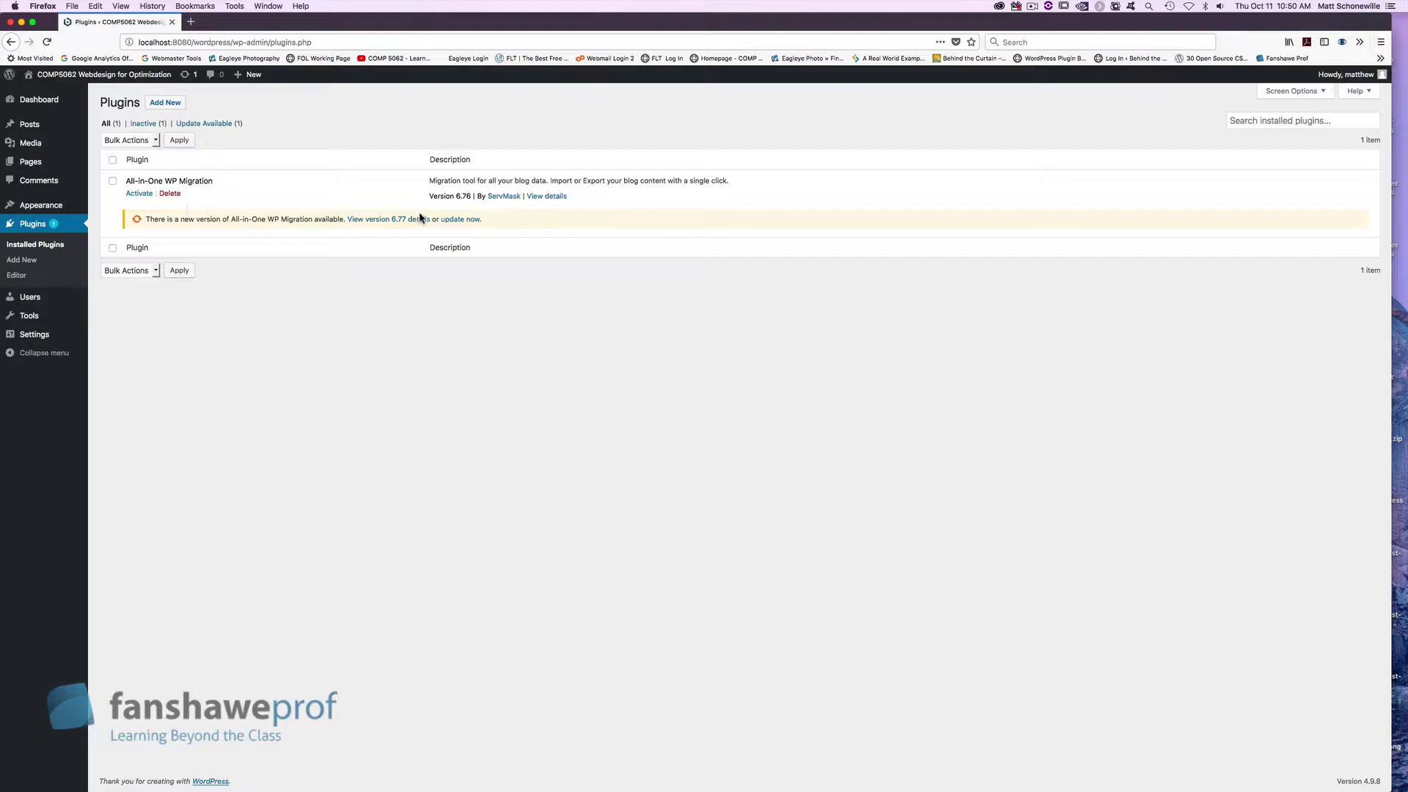
Step: Update the All-in-One WP Migration plugin to the available version and activate it
click(463, 220)
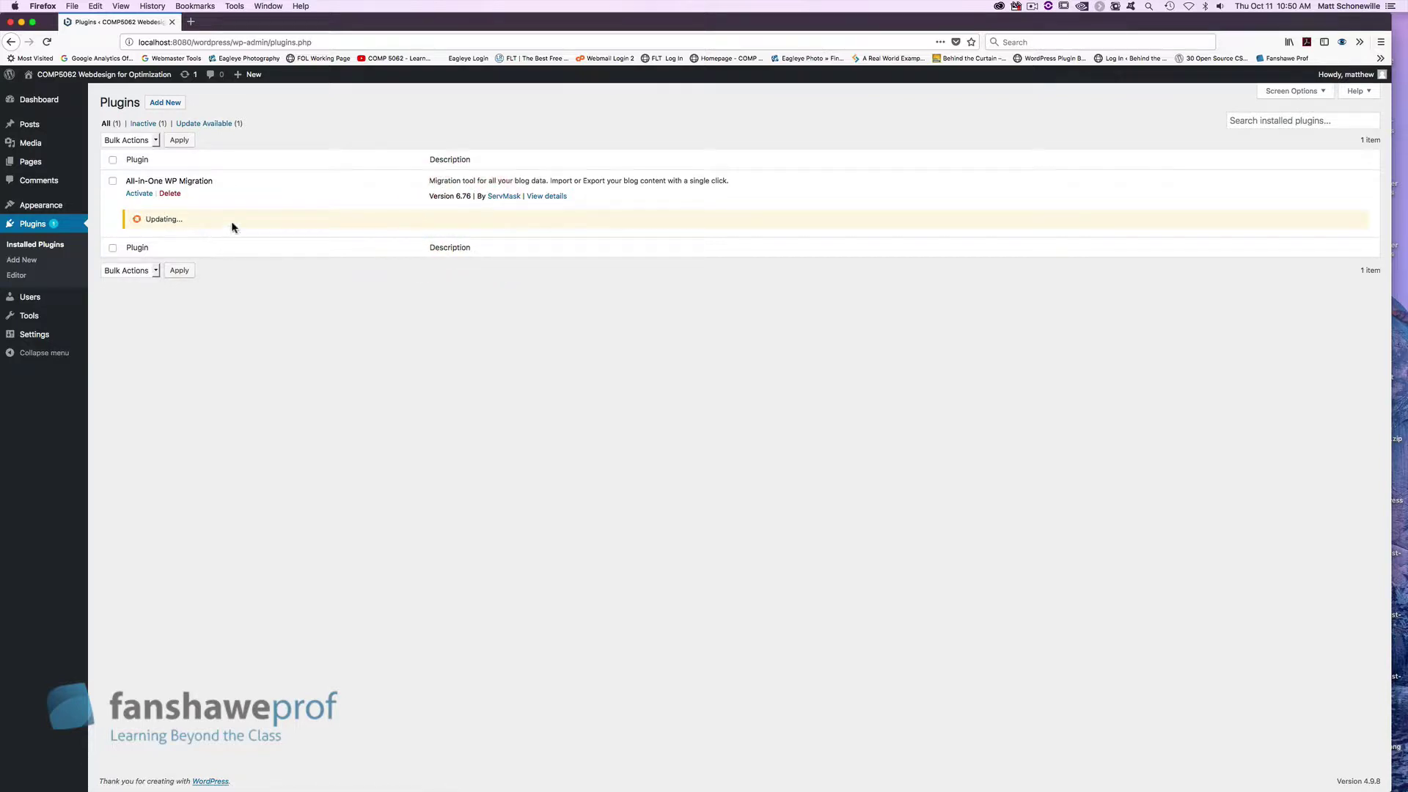
click(144, 194)
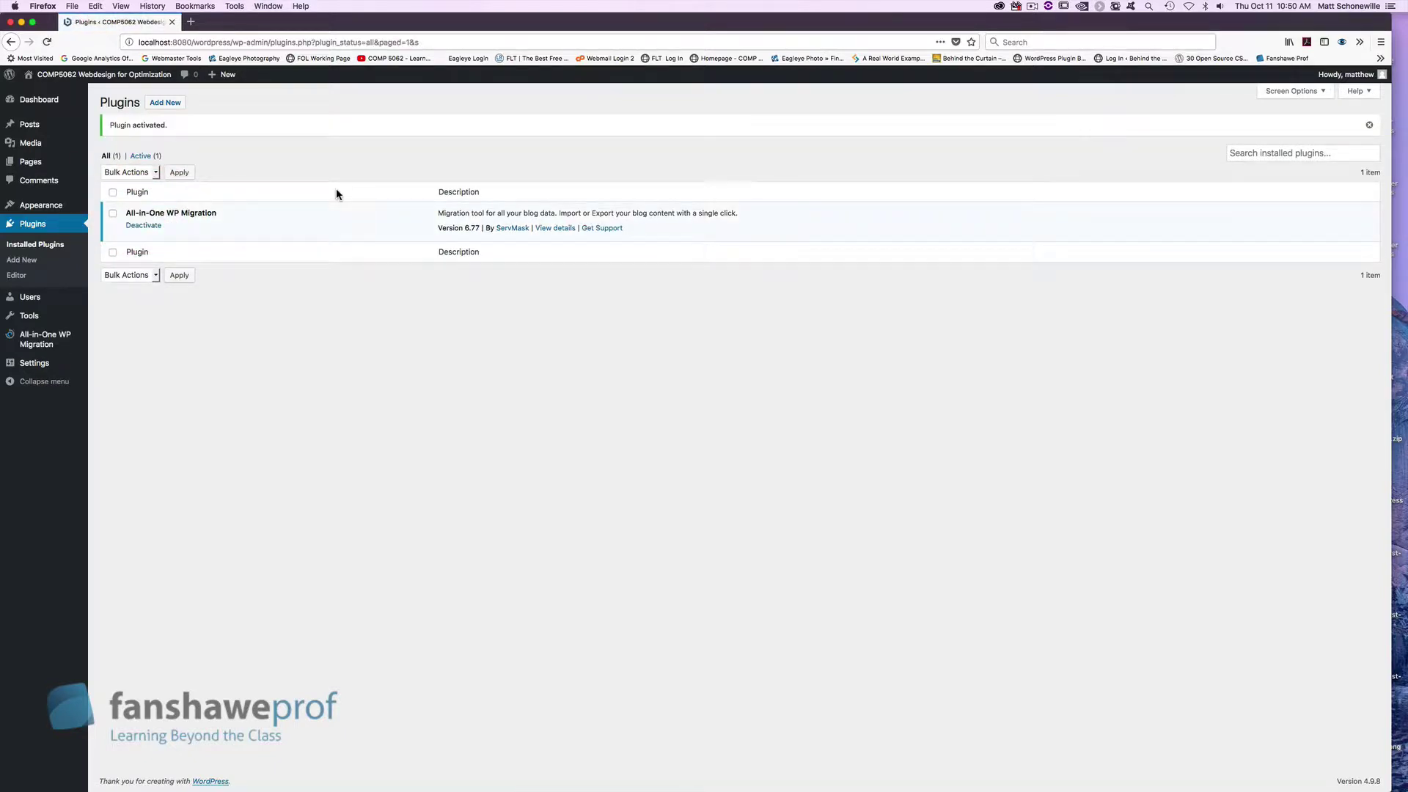
click(32, 230)
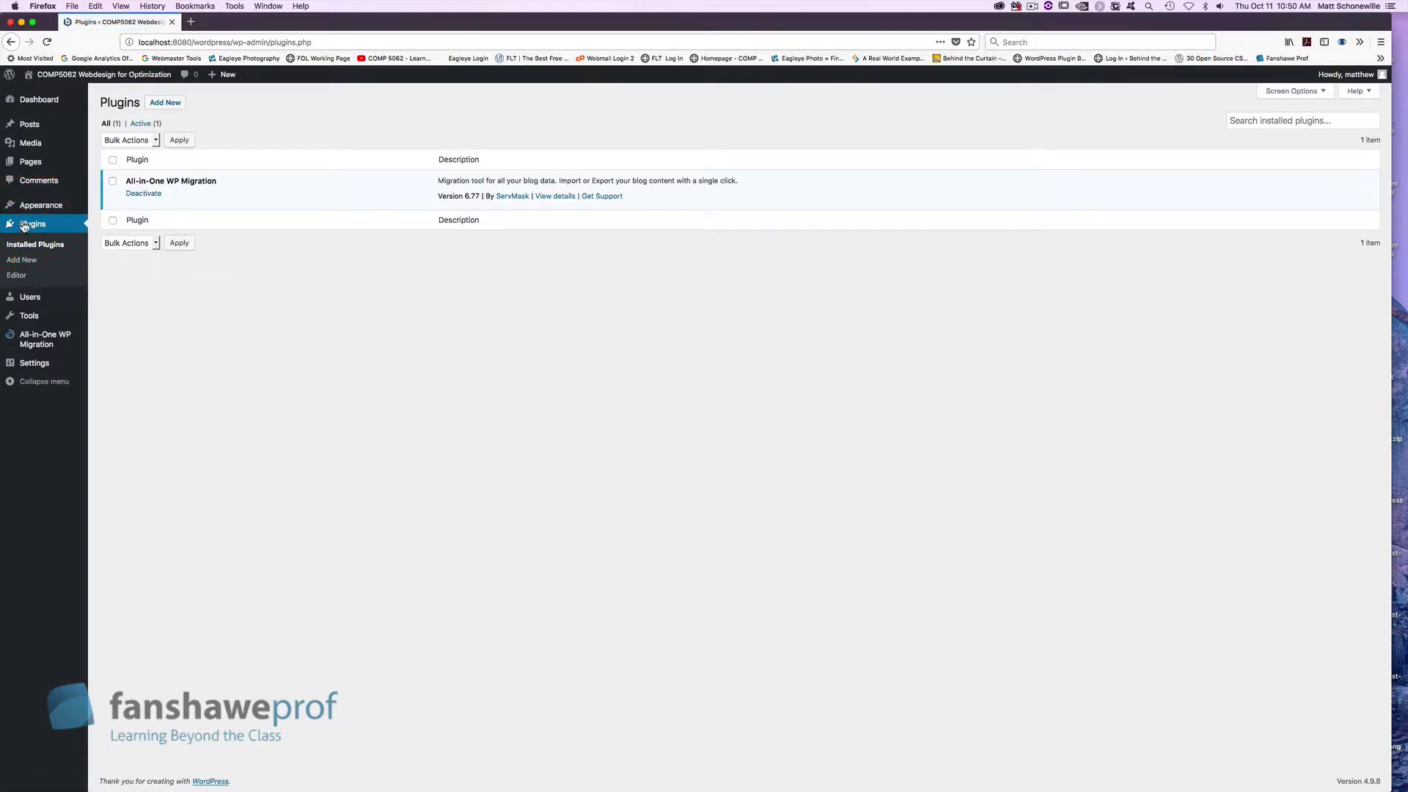
Step: Export the site to a file with All-in-One WP Migration
mouse_move(37, 348)
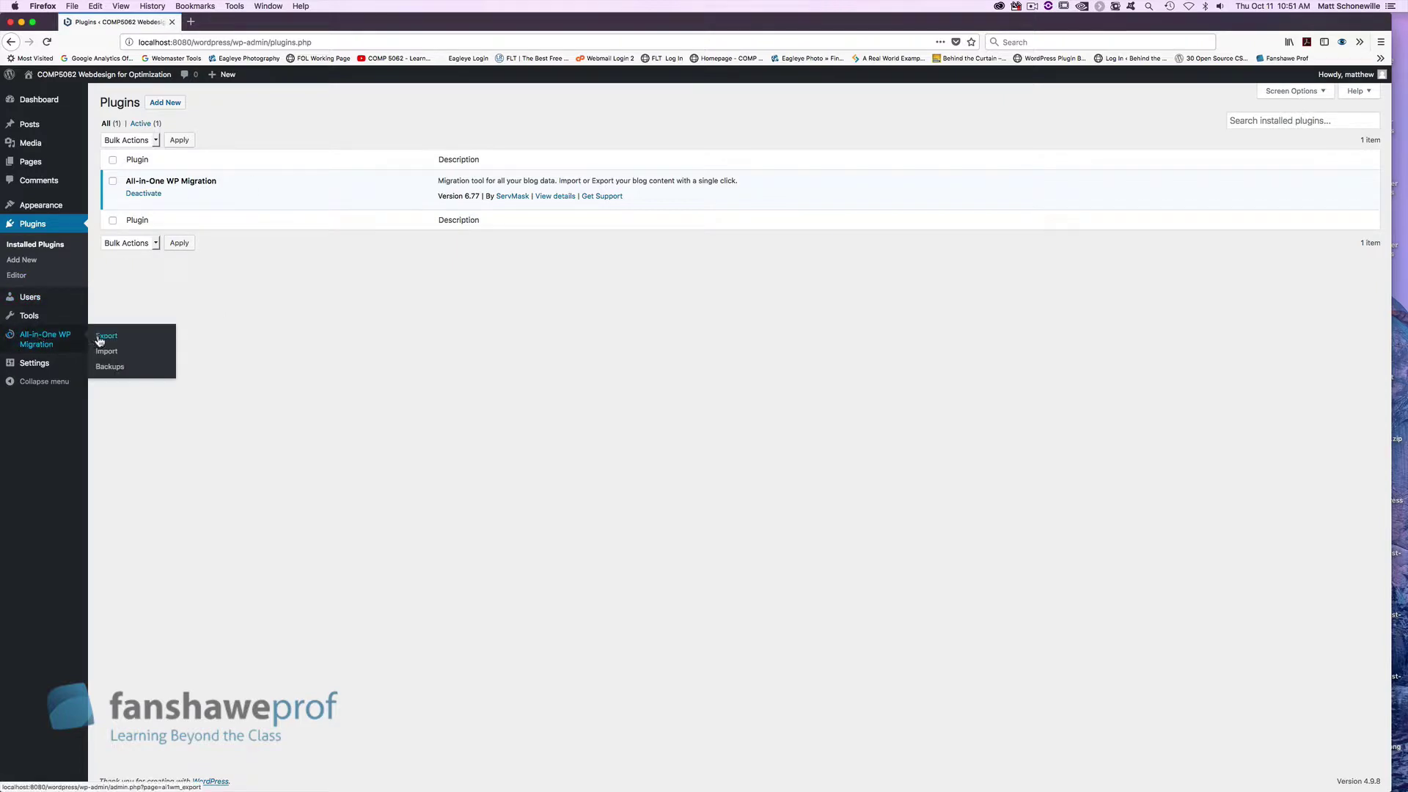
click(107, 338)
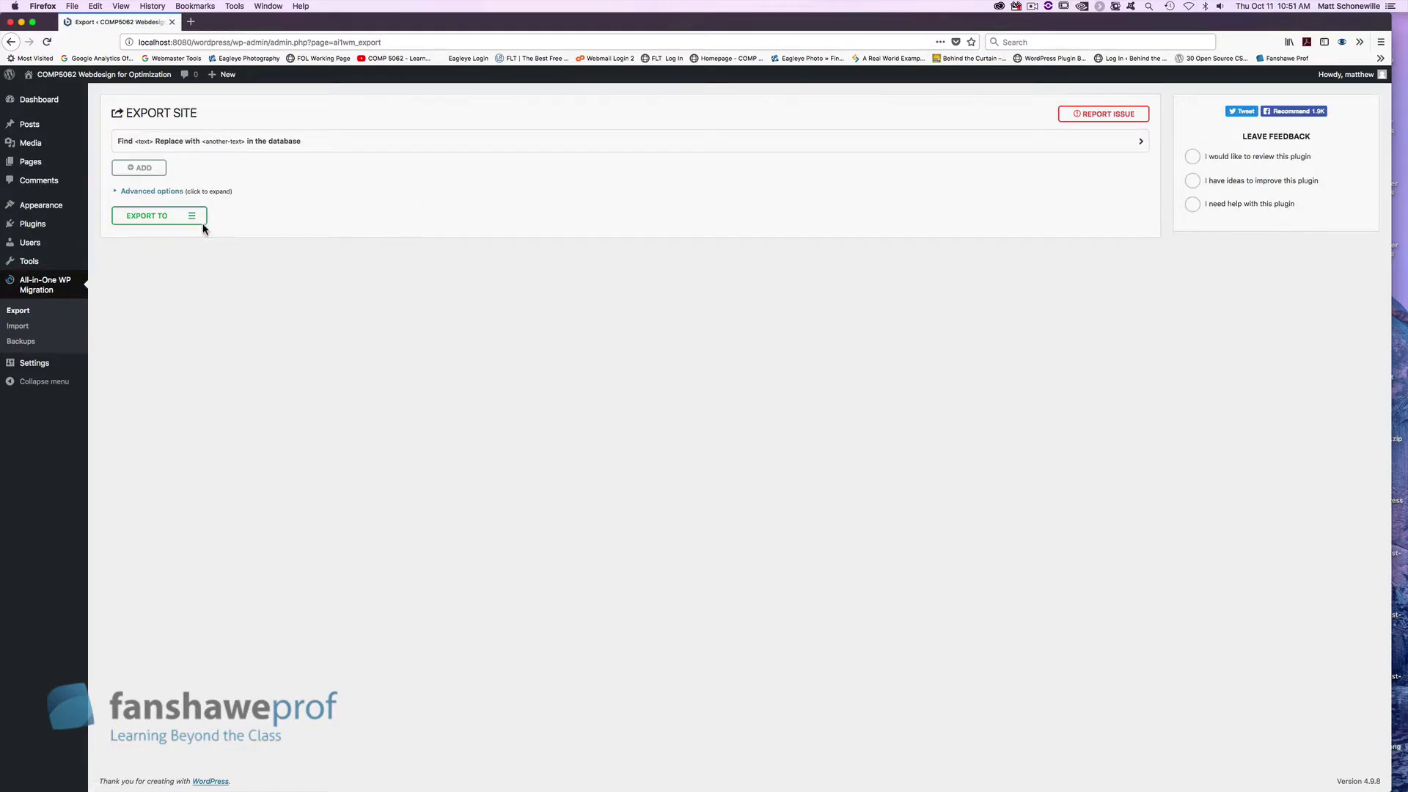
click(203, 220)
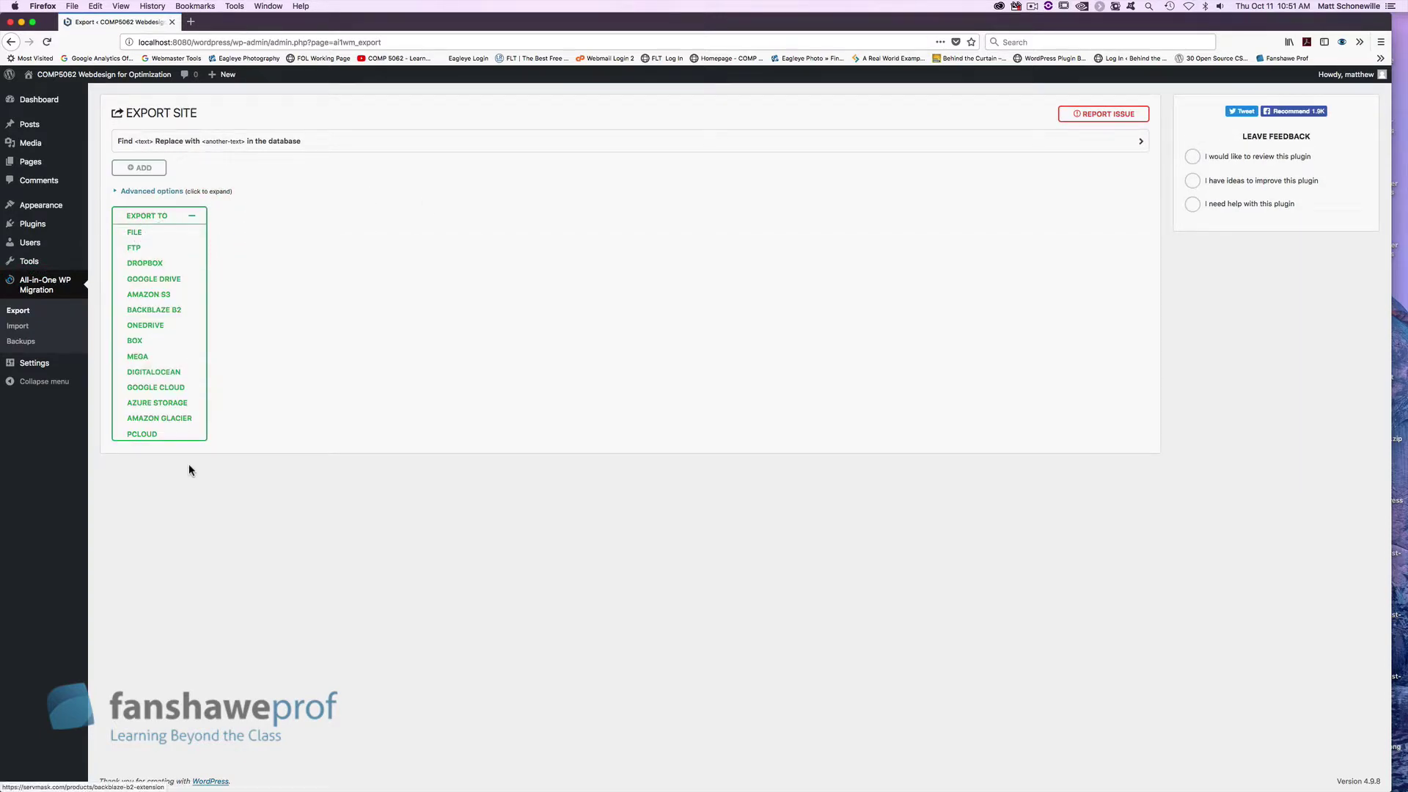
click(134, 232)
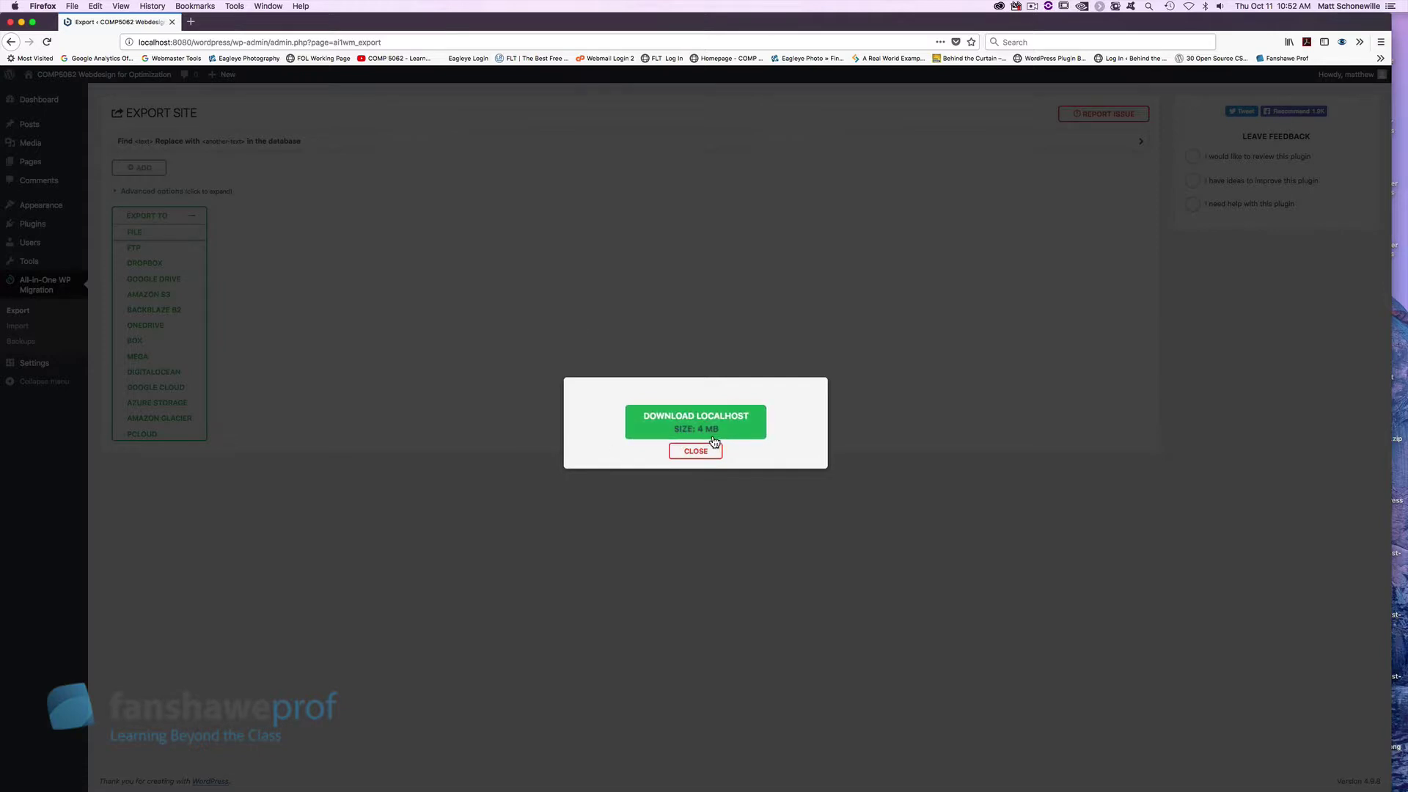
Step: Download the exported localhost site archive, save the .wpress file and close the export dialog
click(669, 421)
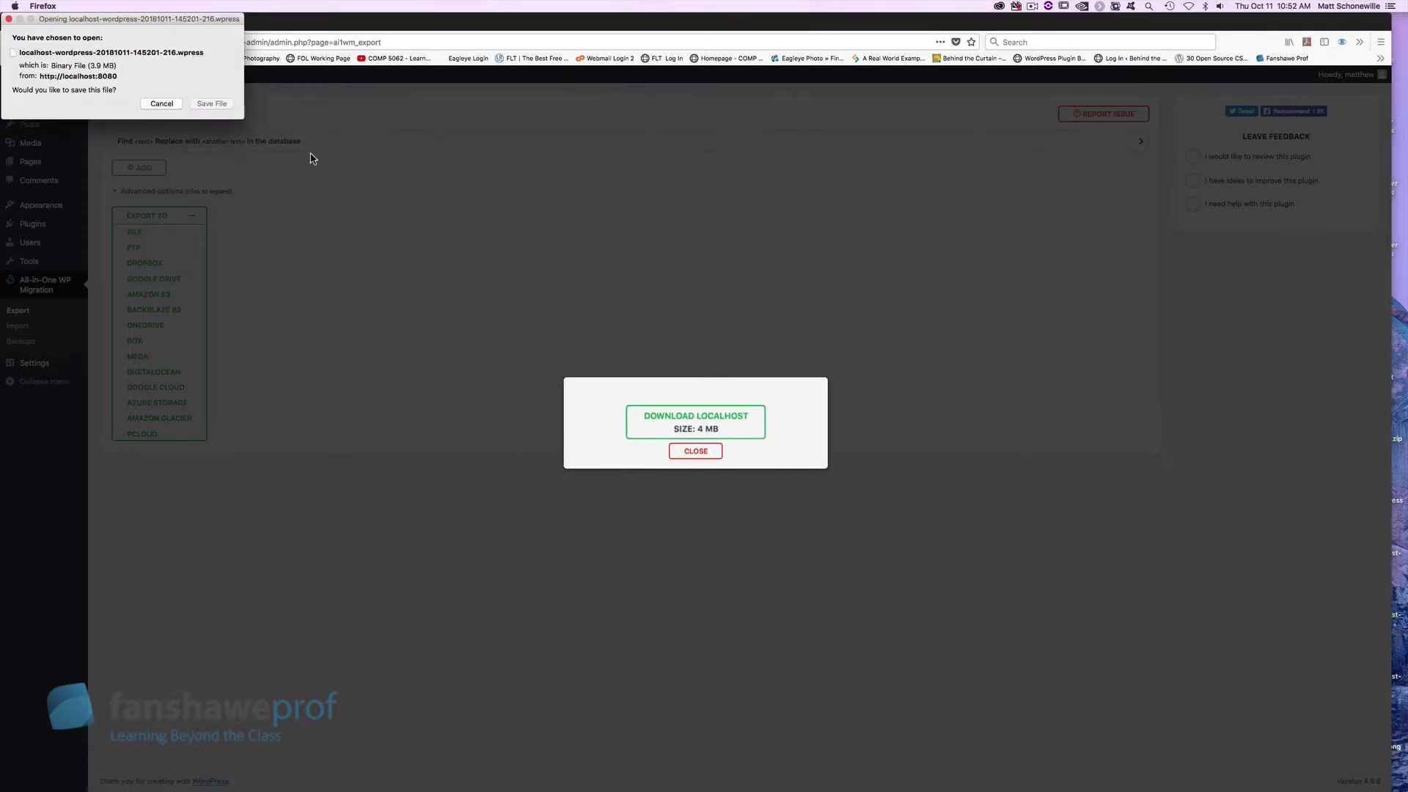
click(168, 22)
drag(168, 22, 709, 194)
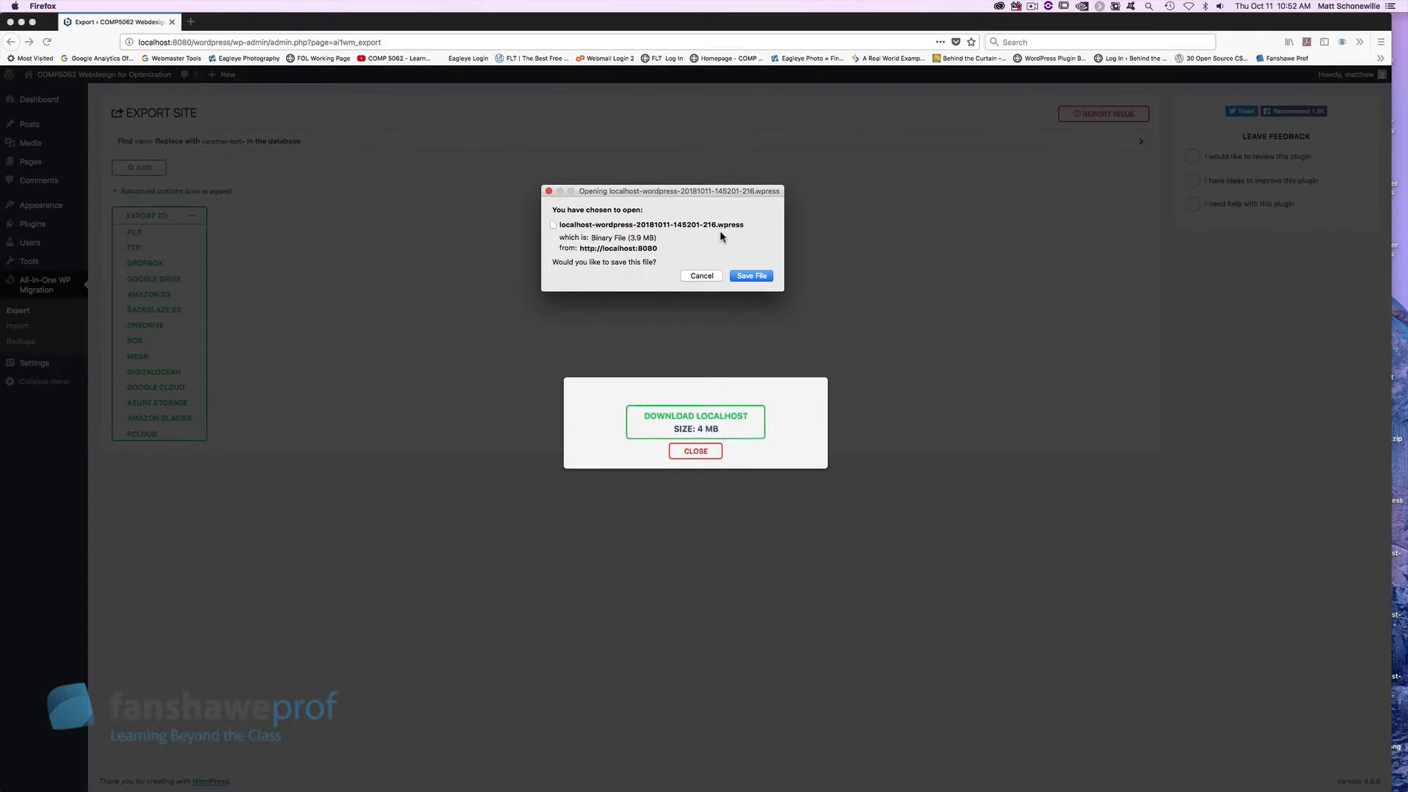
click(751, 275)
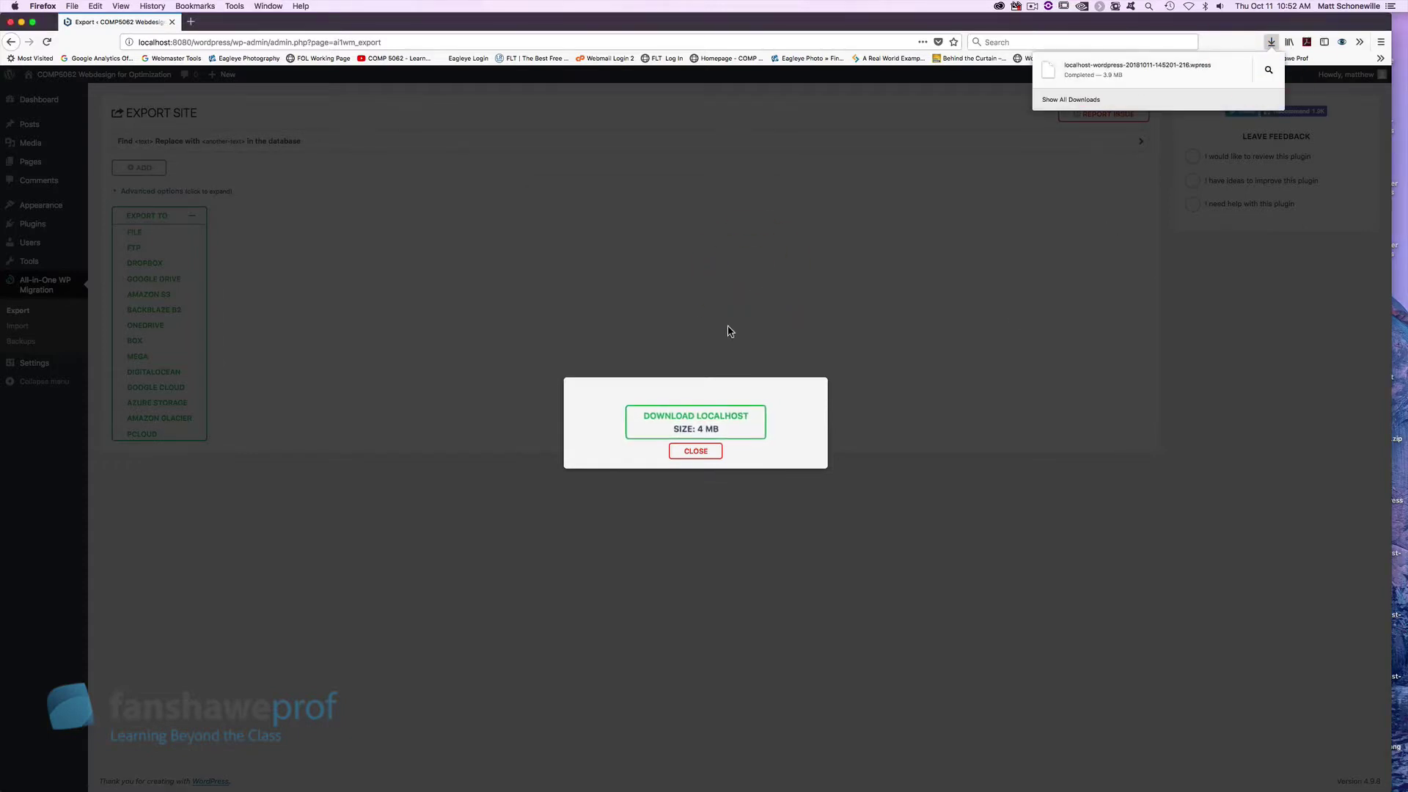
click(673, 315)
click(709, 452)
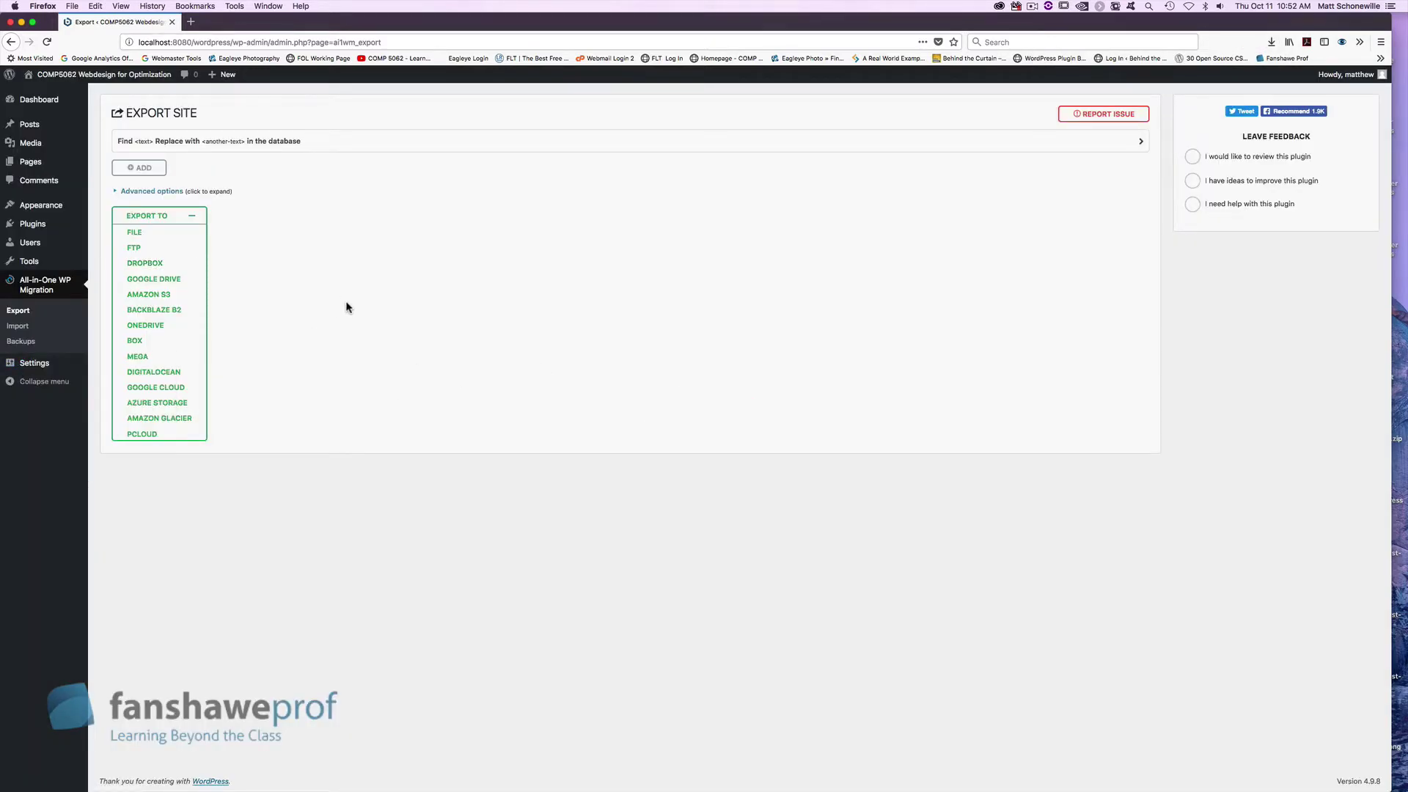
Step: Go to the Add Plugins page and start uploading a plugin .zip file, then cancel the file selection
click(30, 293)
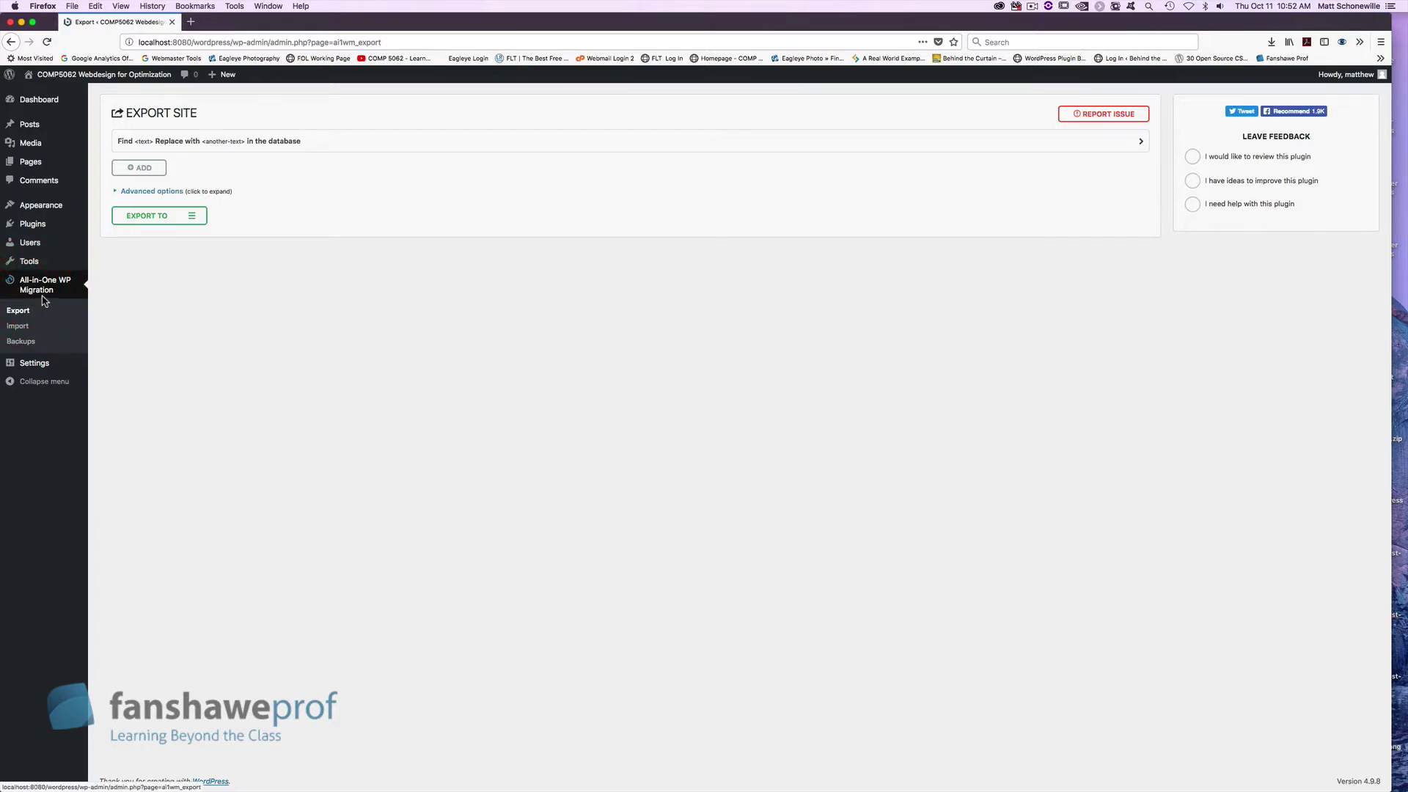
click(29, 229)
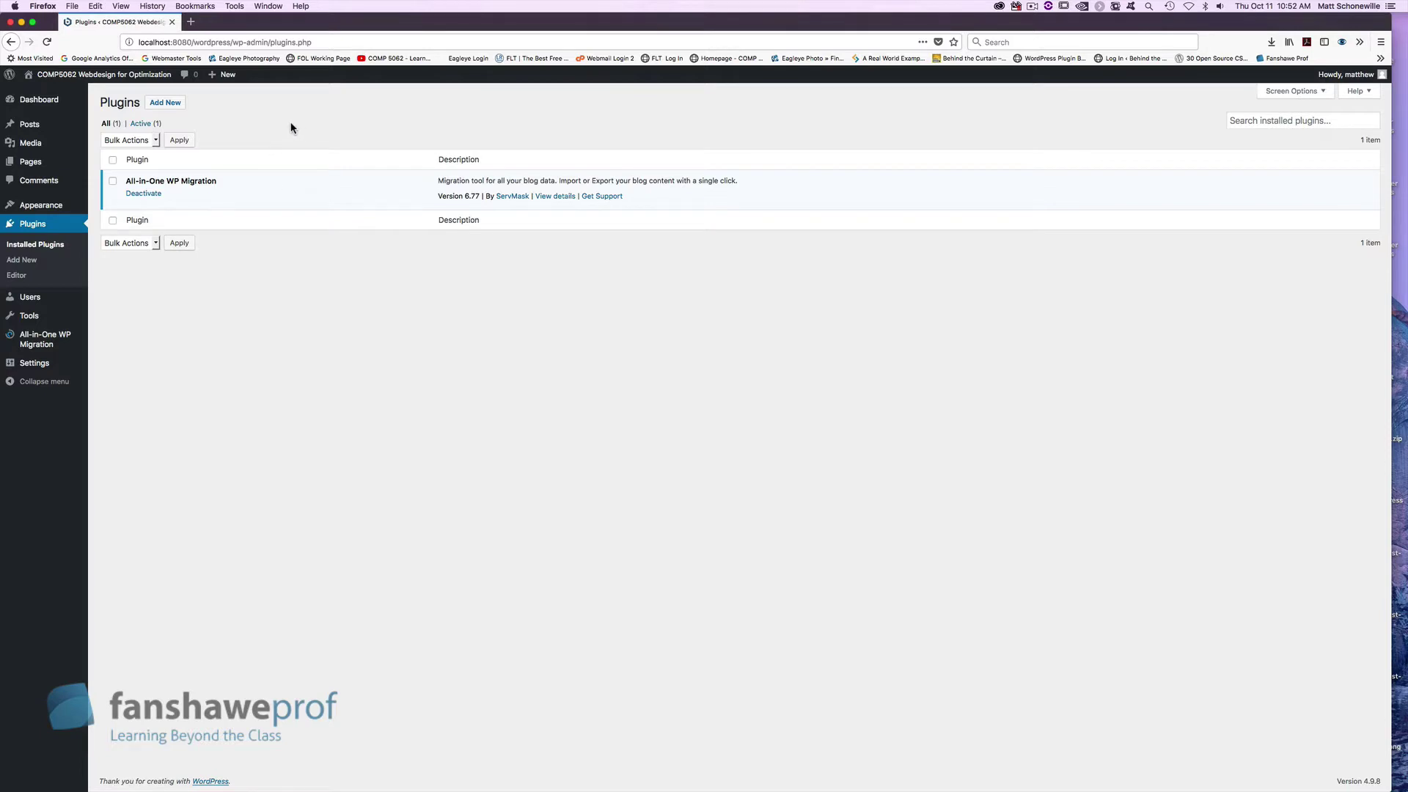
click(170, 102)
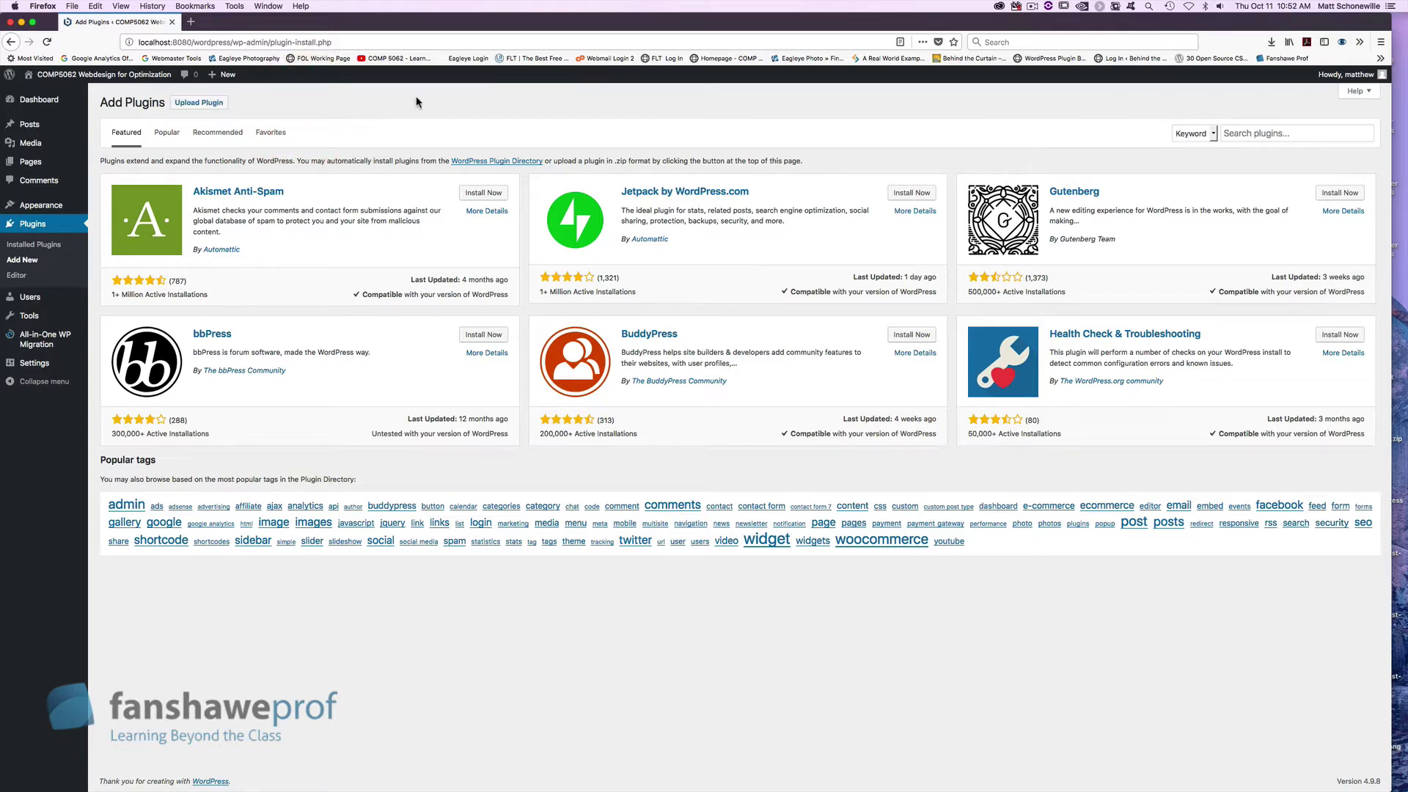
click(212, 103)
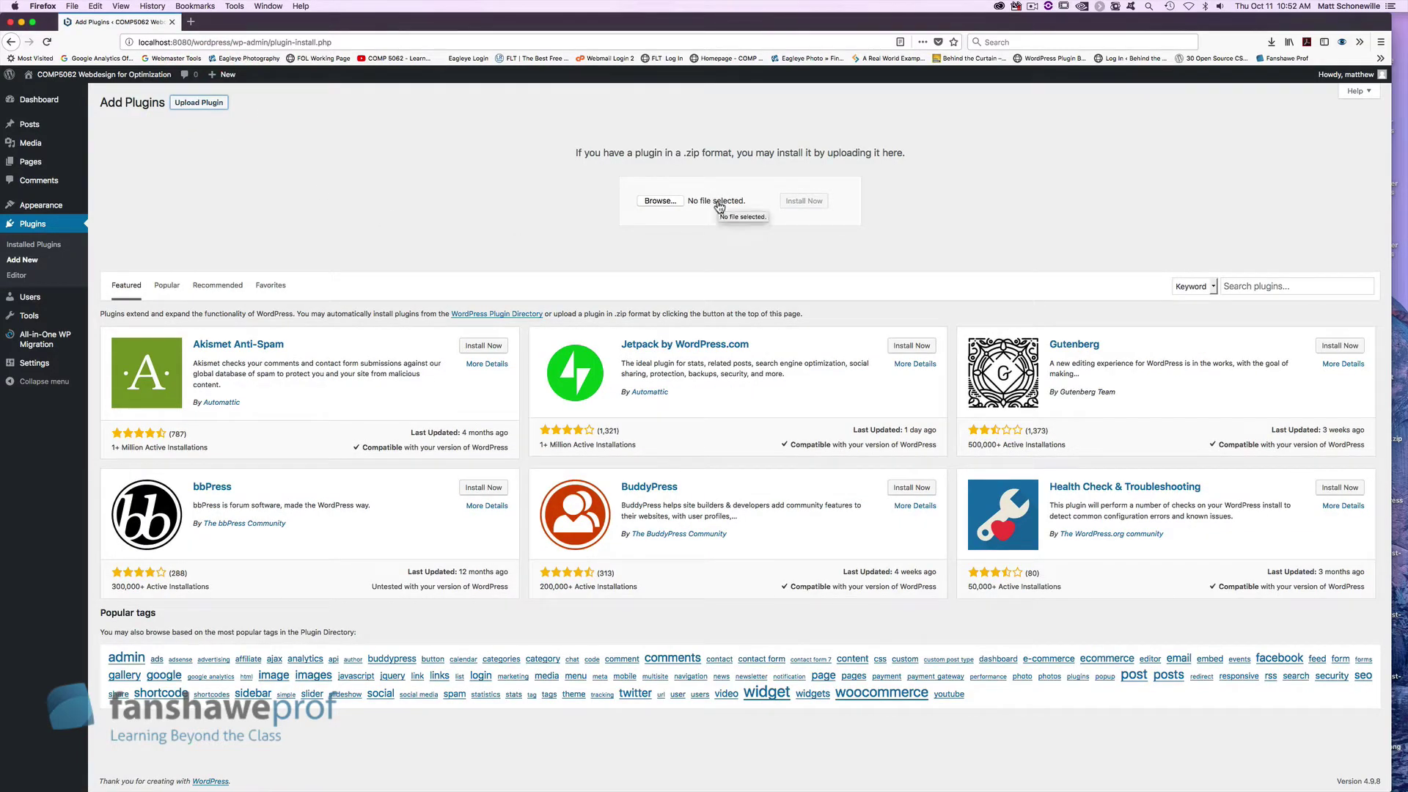
click(660, 201)
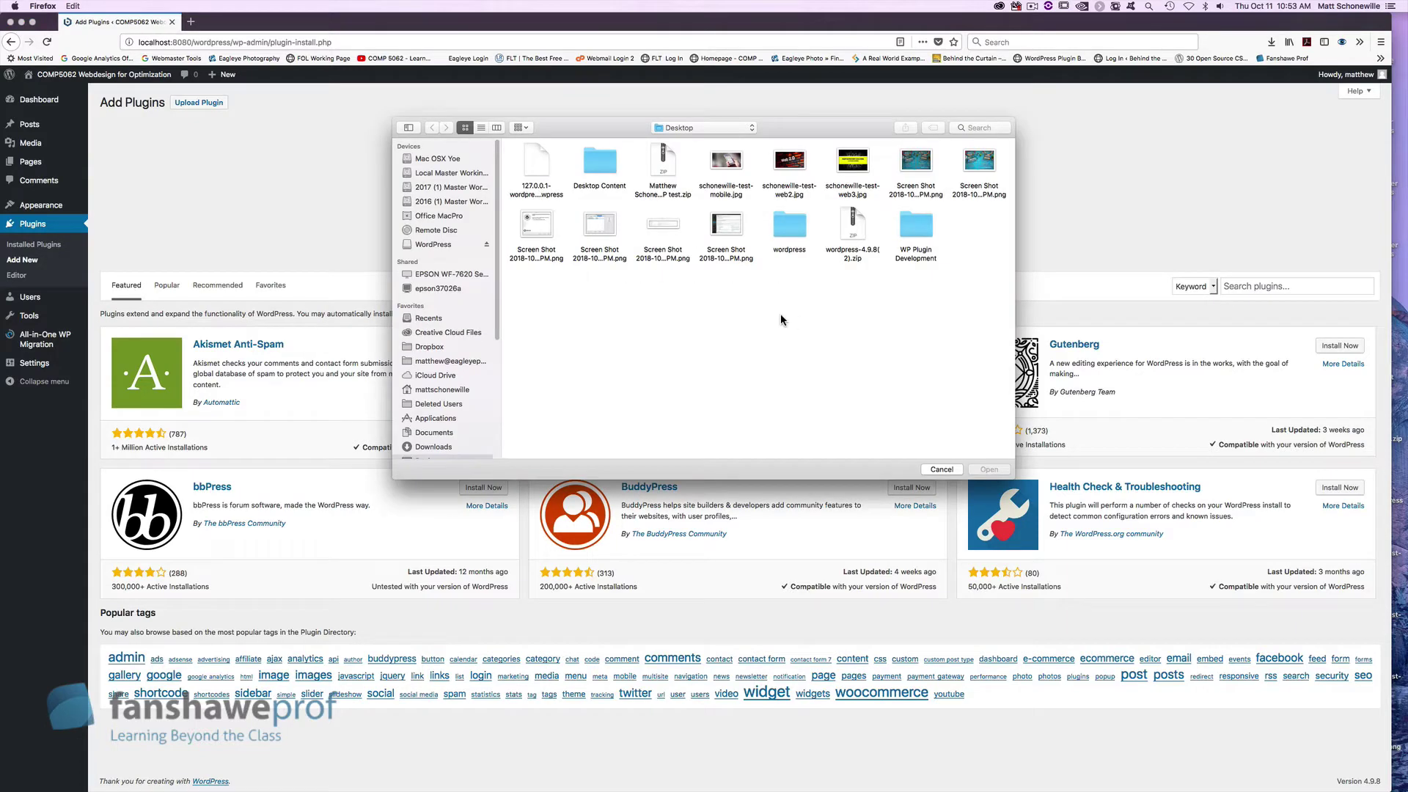
click(935, 469)
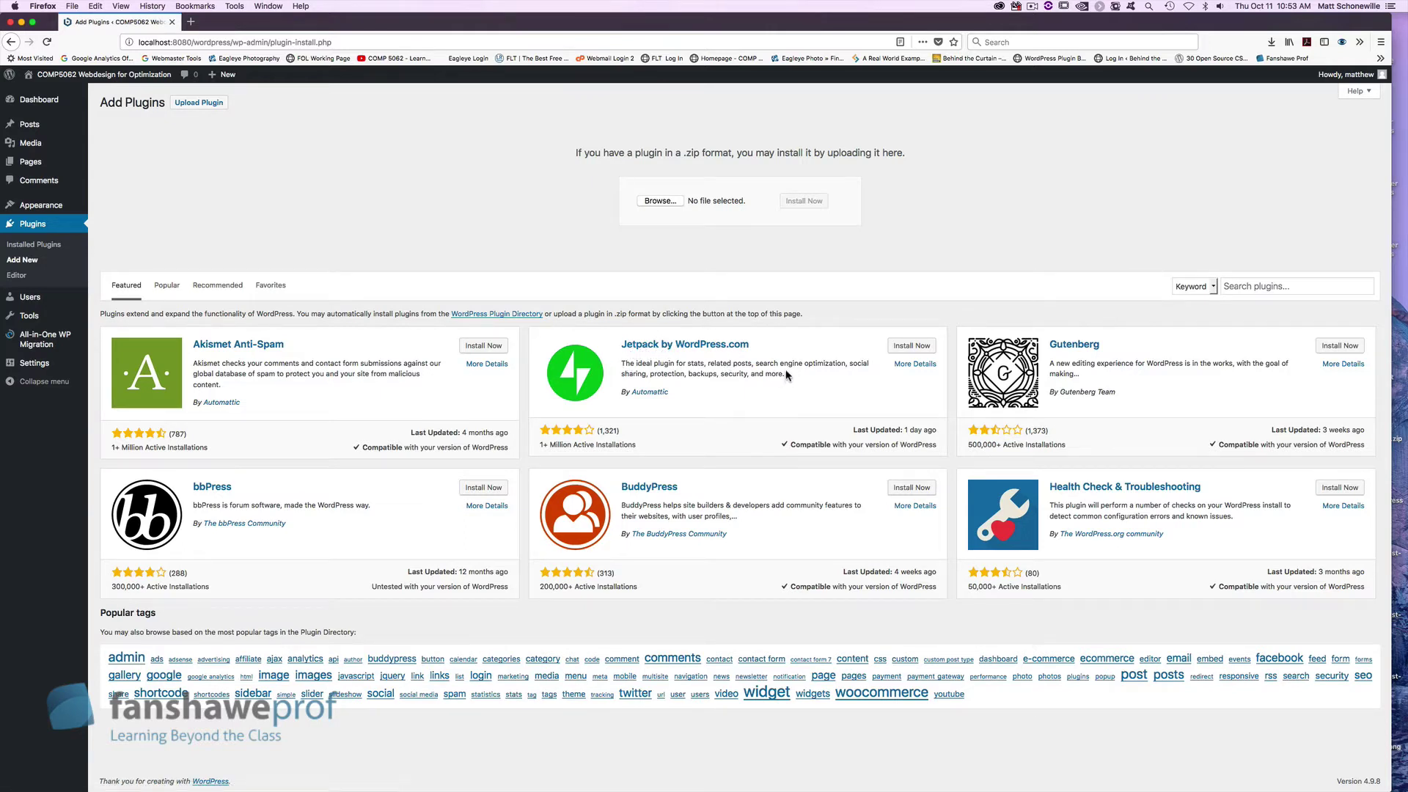
Step: Install Jetpack by WordPress.com from the featured plugins and activate it
click(911, 349)
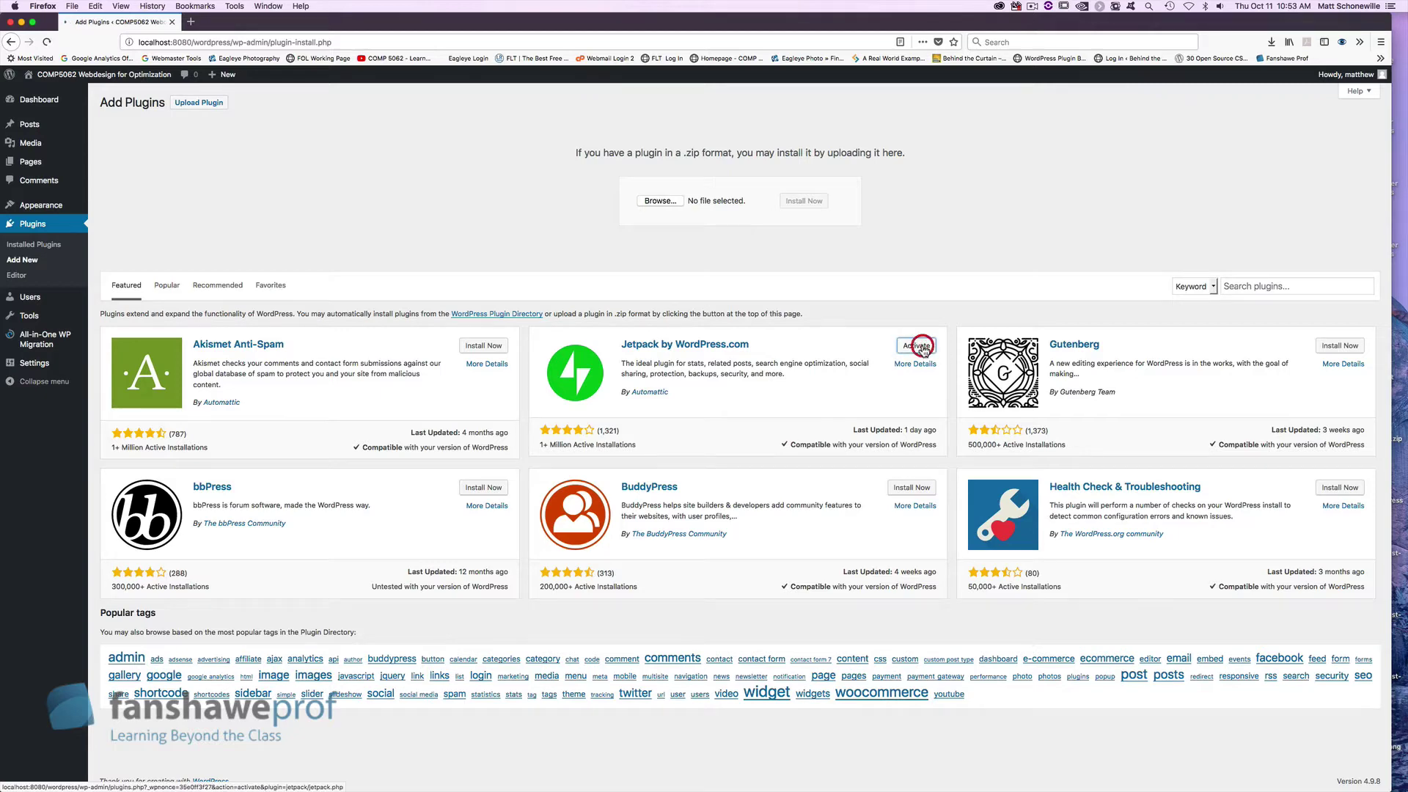
click(919, 345)
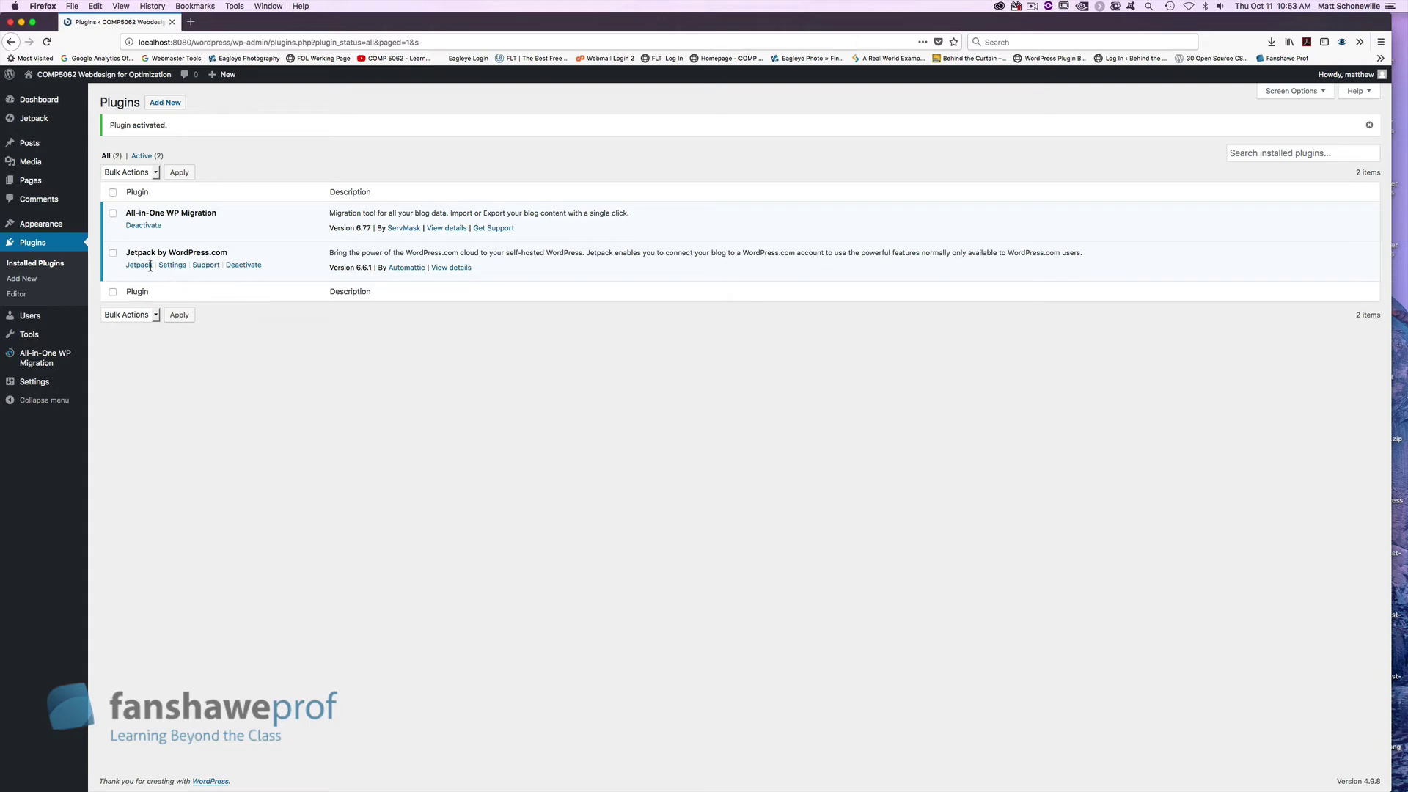
Step: Deactivate the Jetpack by WordPress.com plugin and delete it with its data
click(245, 266)
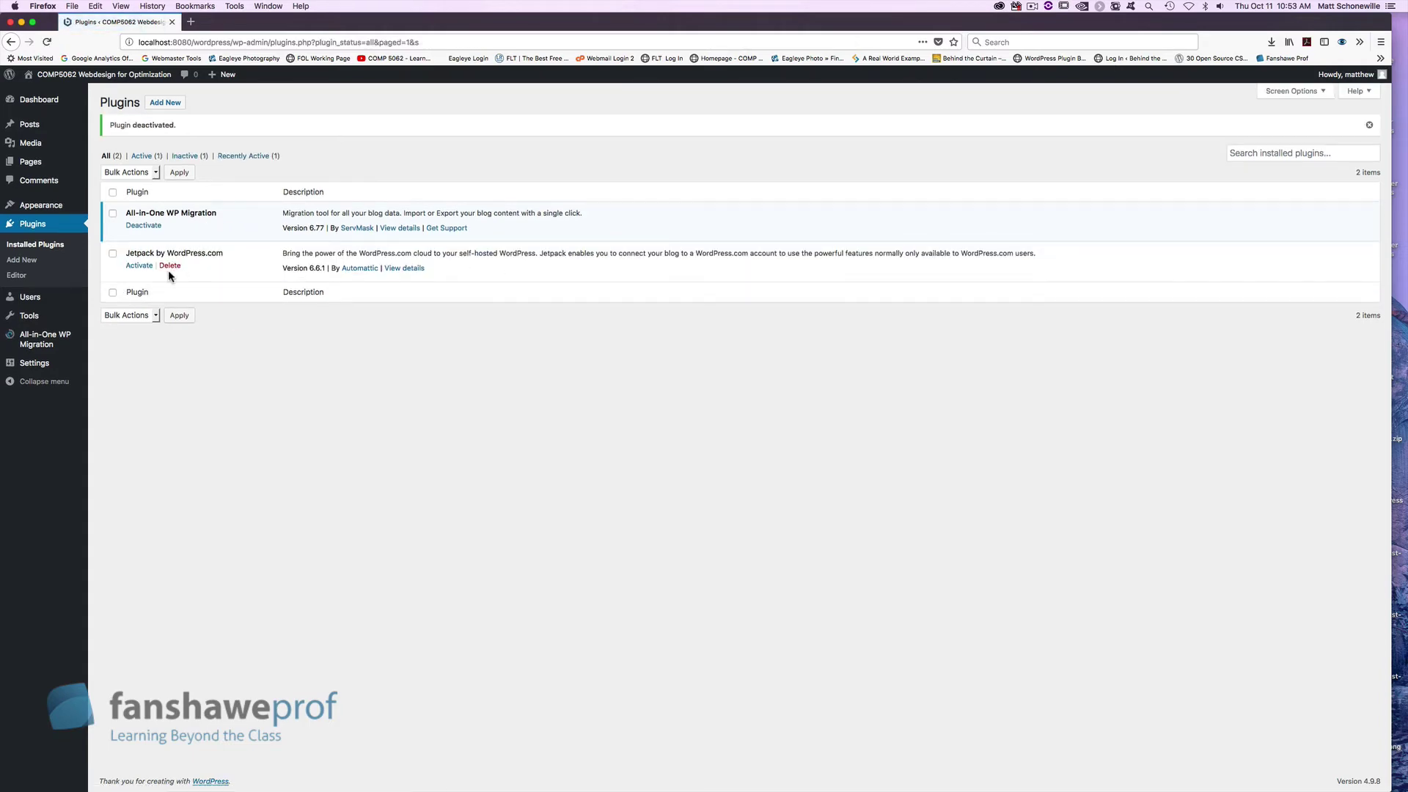
click(170, 267)
click(778, 348)
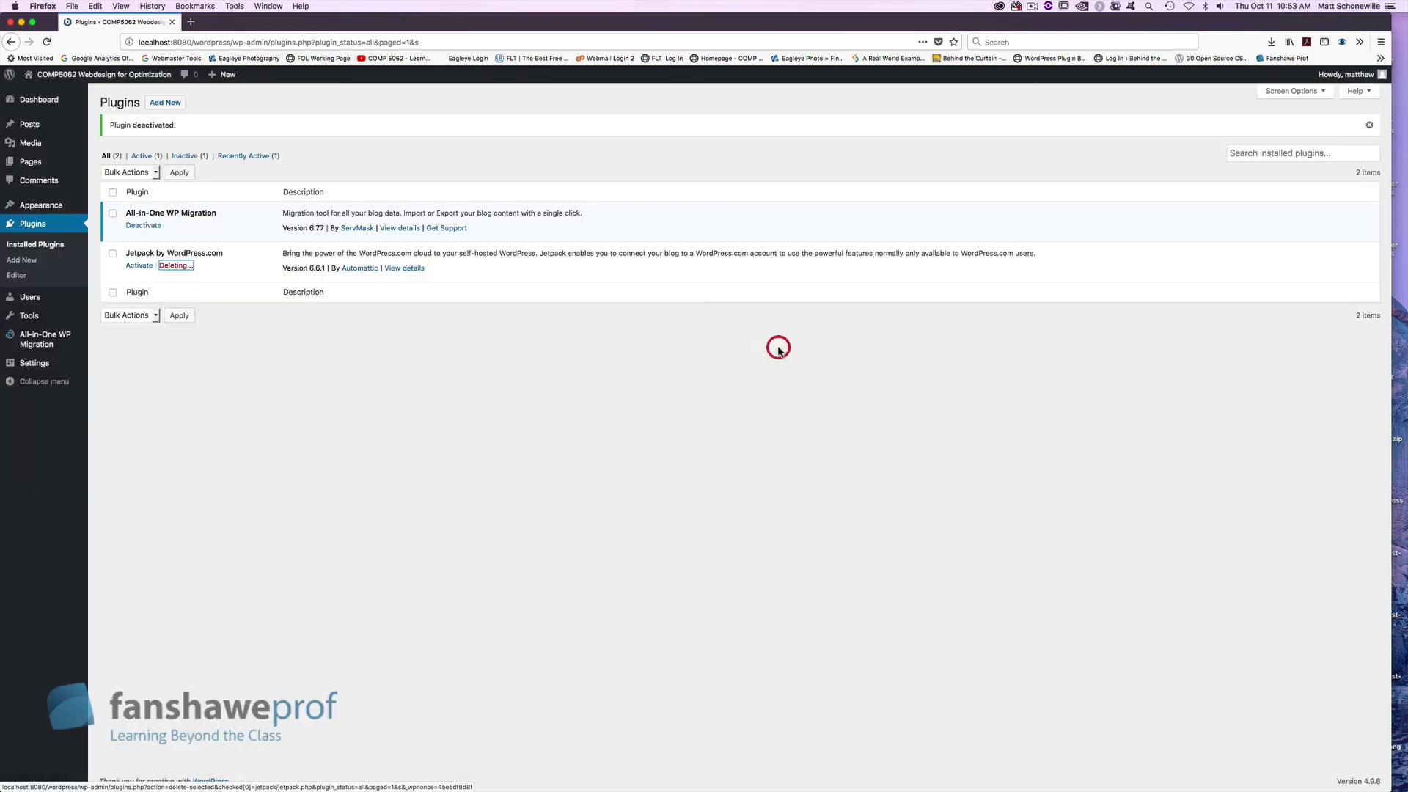